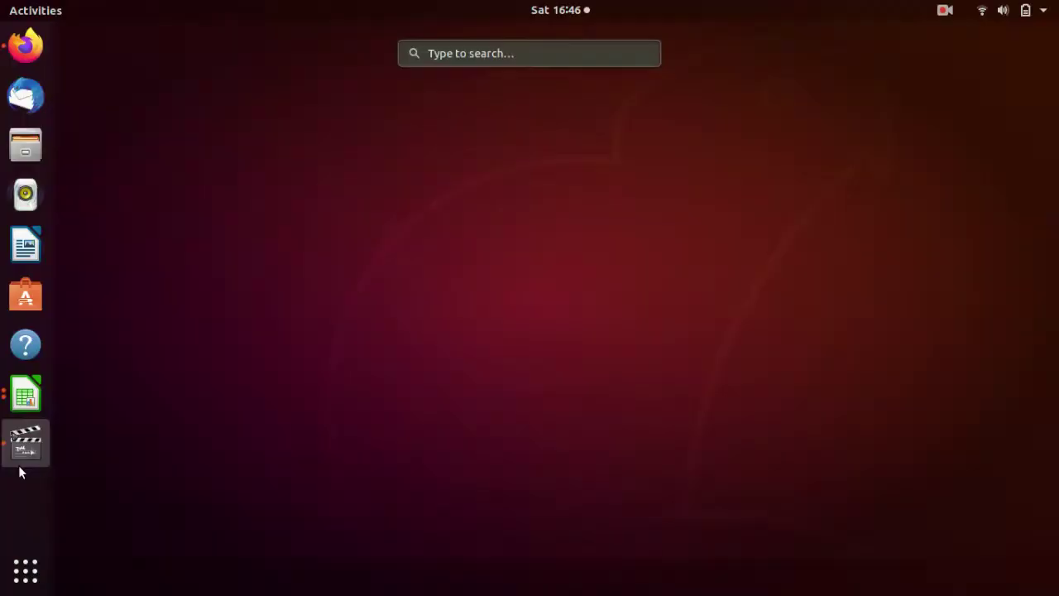
- Switch from GNOME Videos to the Untitled 1.ods spreadsheet from the Calc dock icon
click(24, 451)
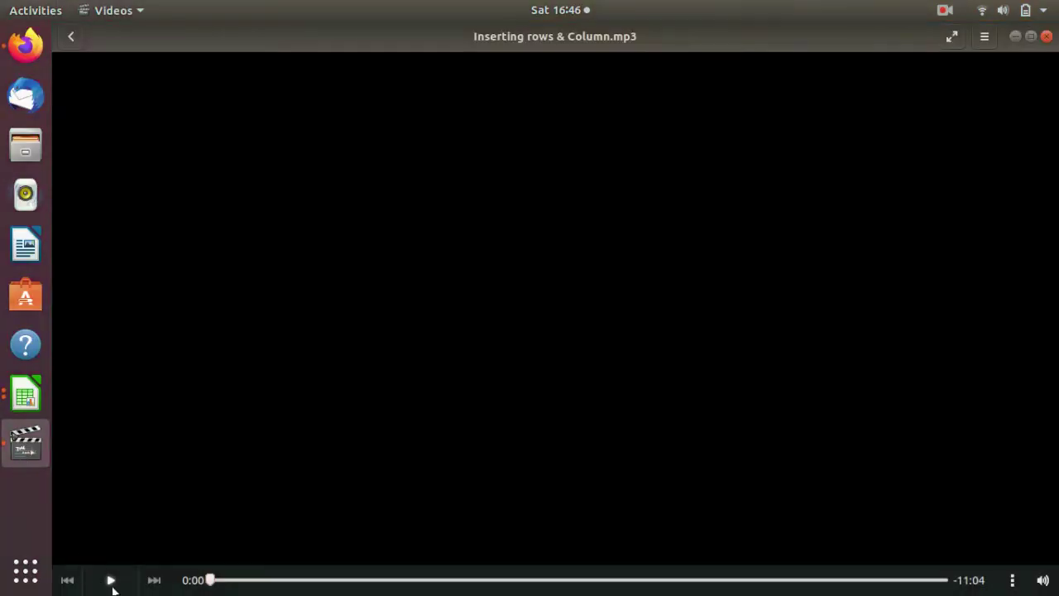
click(25, 394)
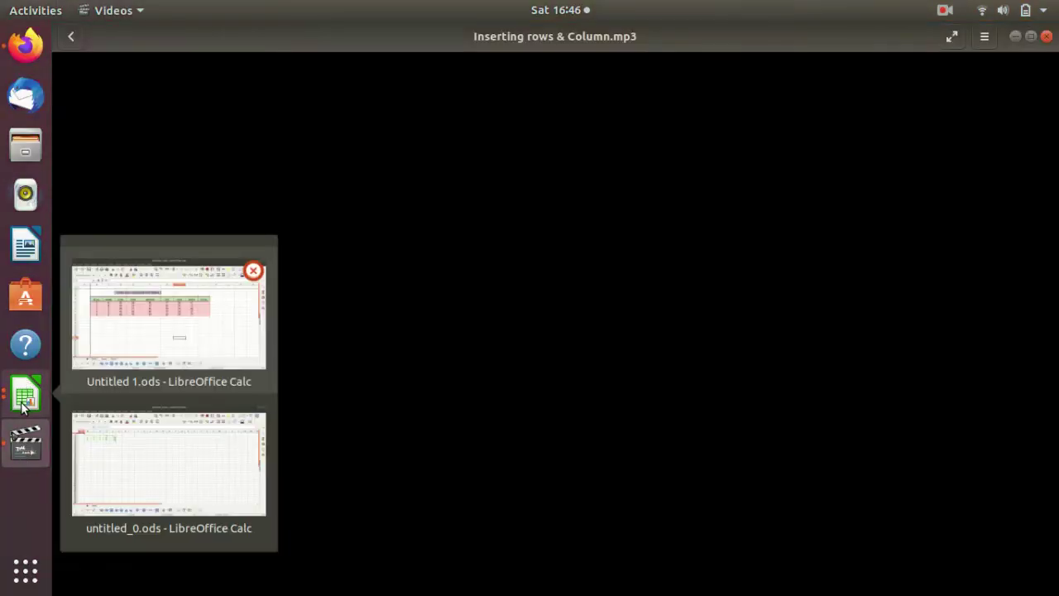
click(150, 328)
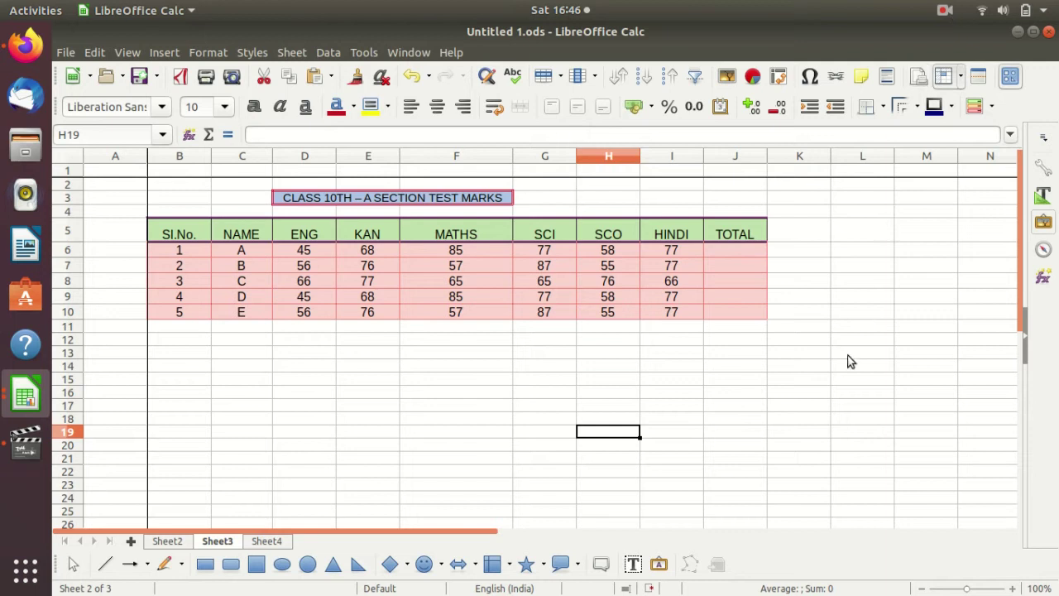
click(186, 332)
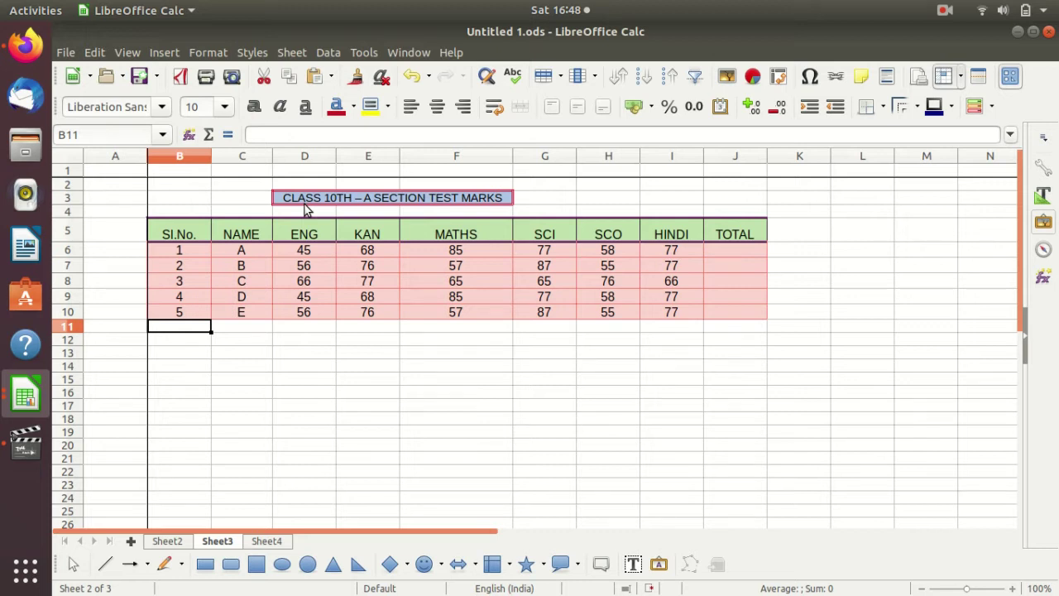
mouse_move(177, 238)
mouse_down()
mouse_move(674, 331)
mouse_move(734, 308)
mouse_up()
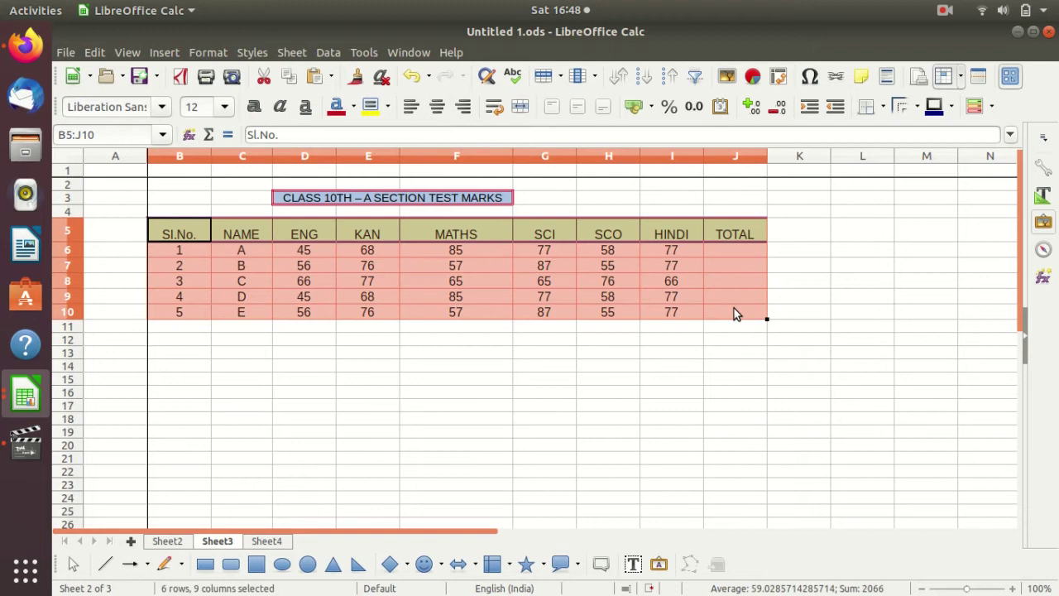
click(251, 251)
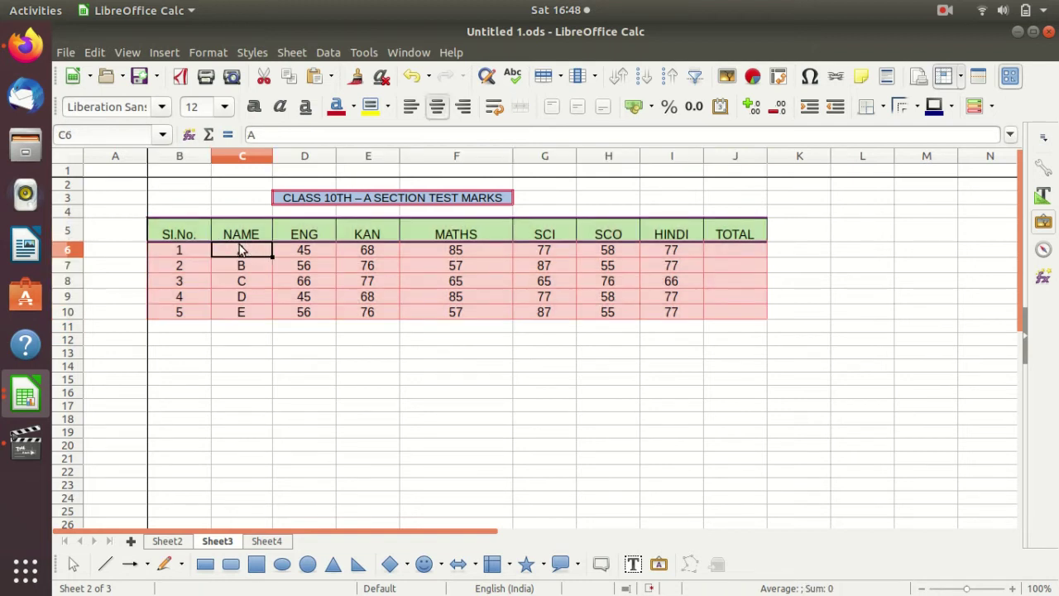
drag(239, 246, 243, 312)
drag(281, 252, 689, 234)
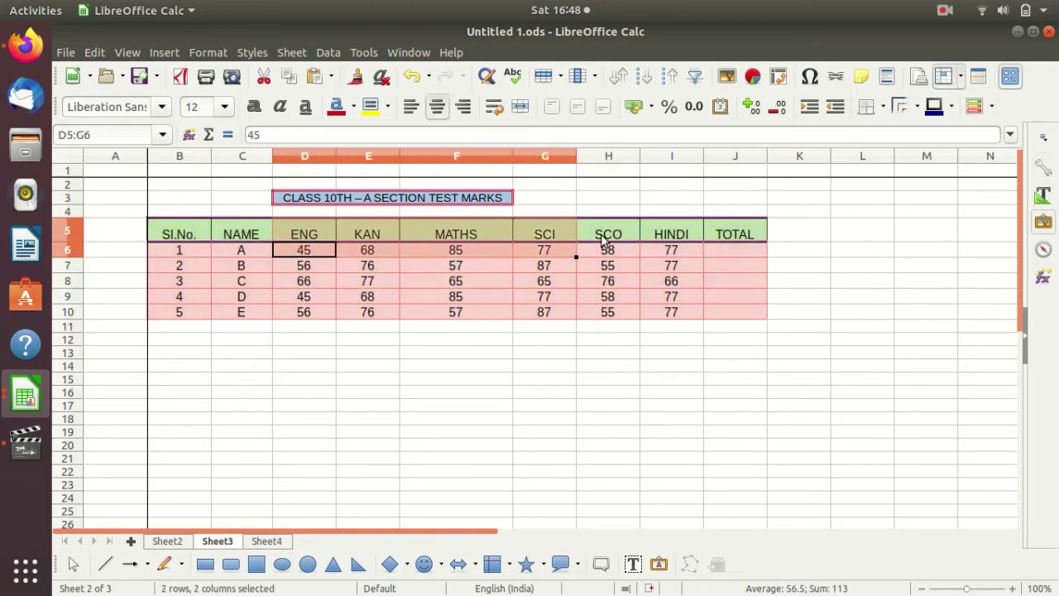
click(693, 248)
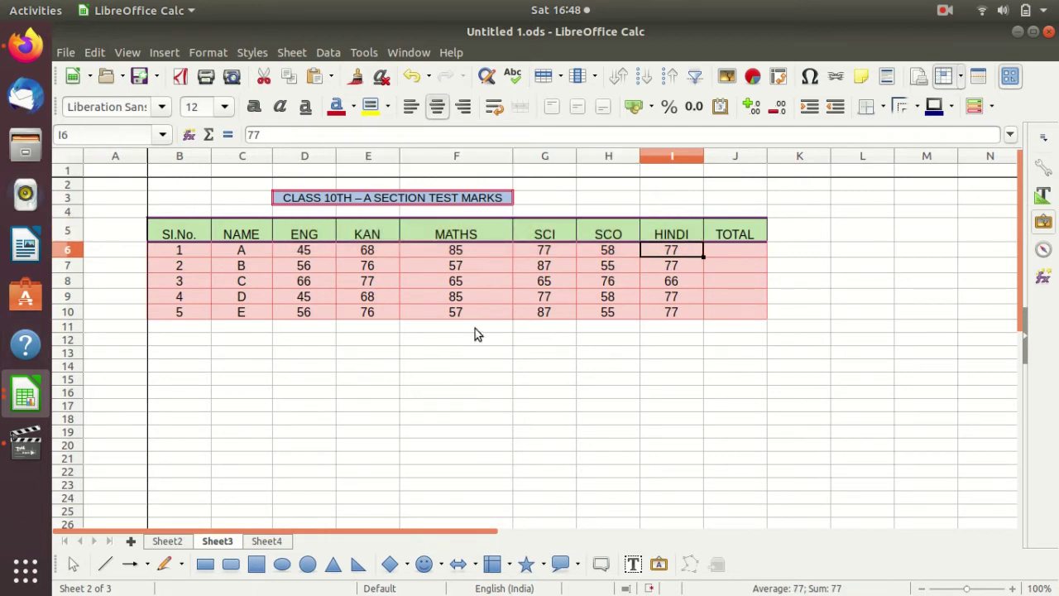
click(187, 256)
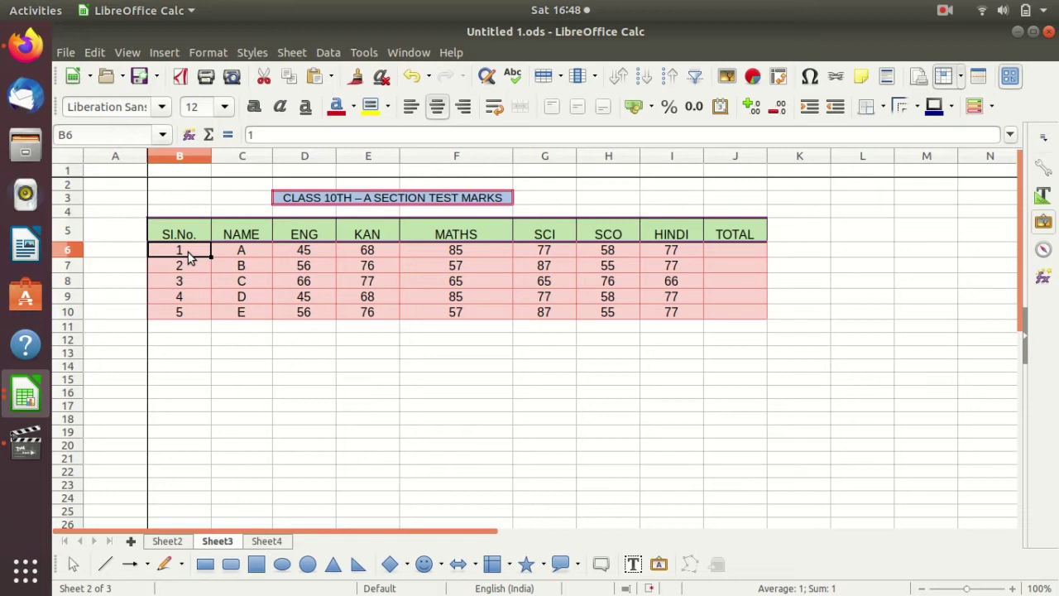
drag(188, 257, 183, 321)
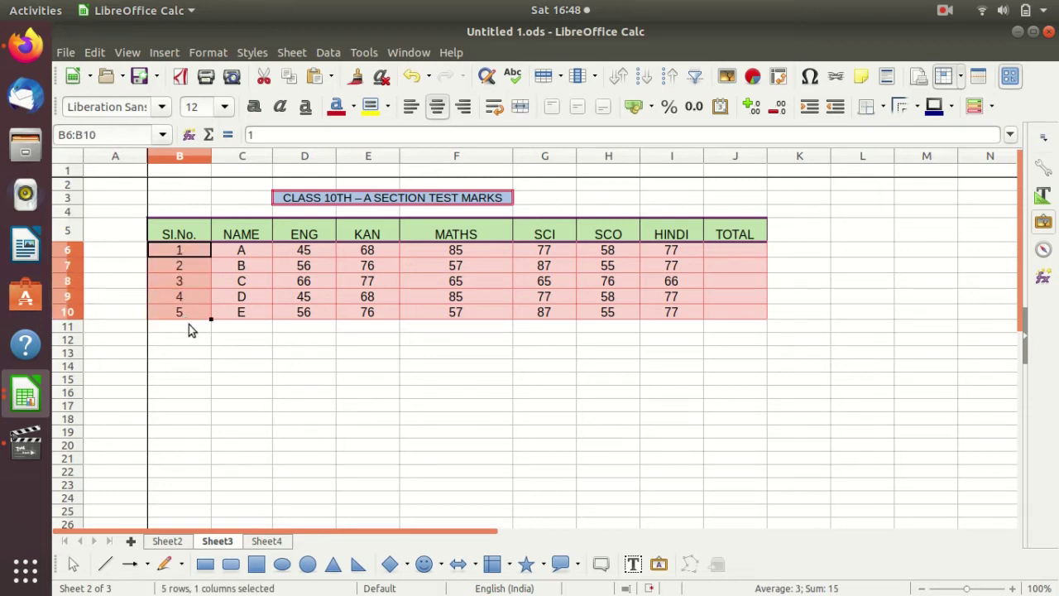
click(188, 327)
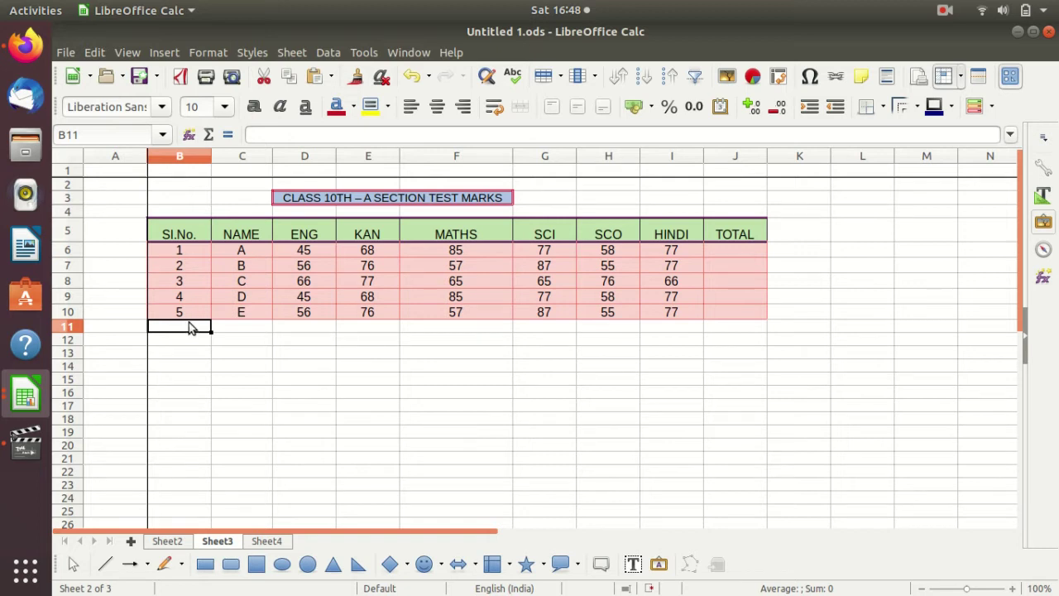
click(189, 309)
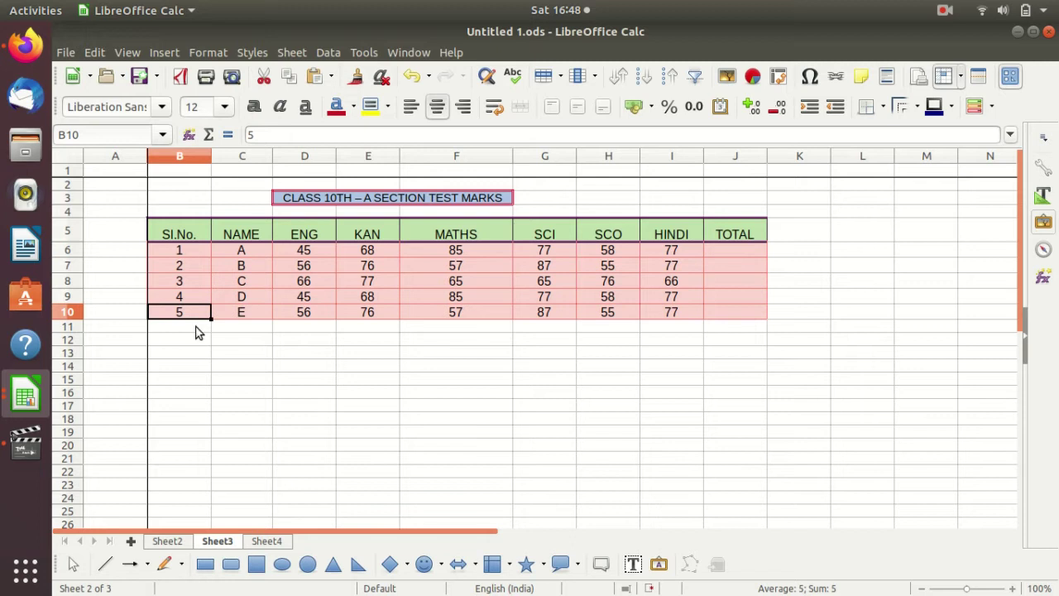
click(197, 330)
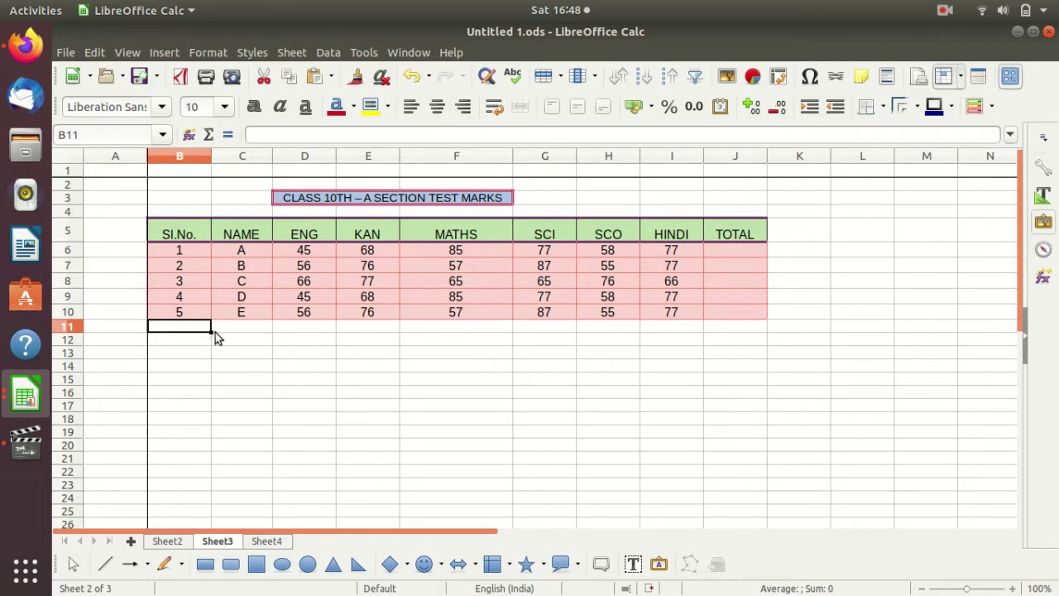
- Enter serial 6, name F and marks 75 and 80 into B11 through E11
text(6)
click(215, 332)
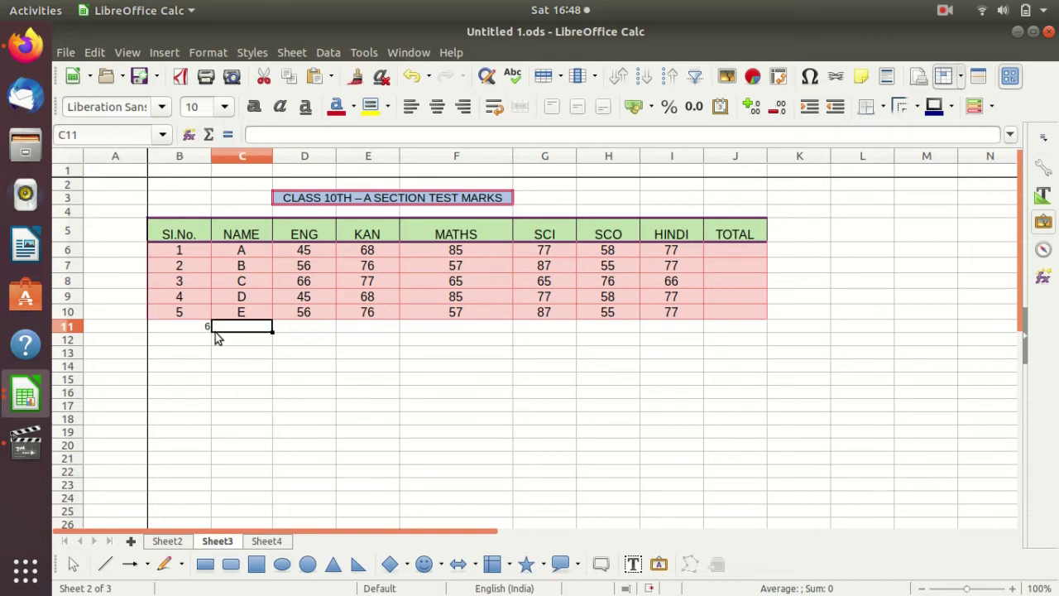
text(F)
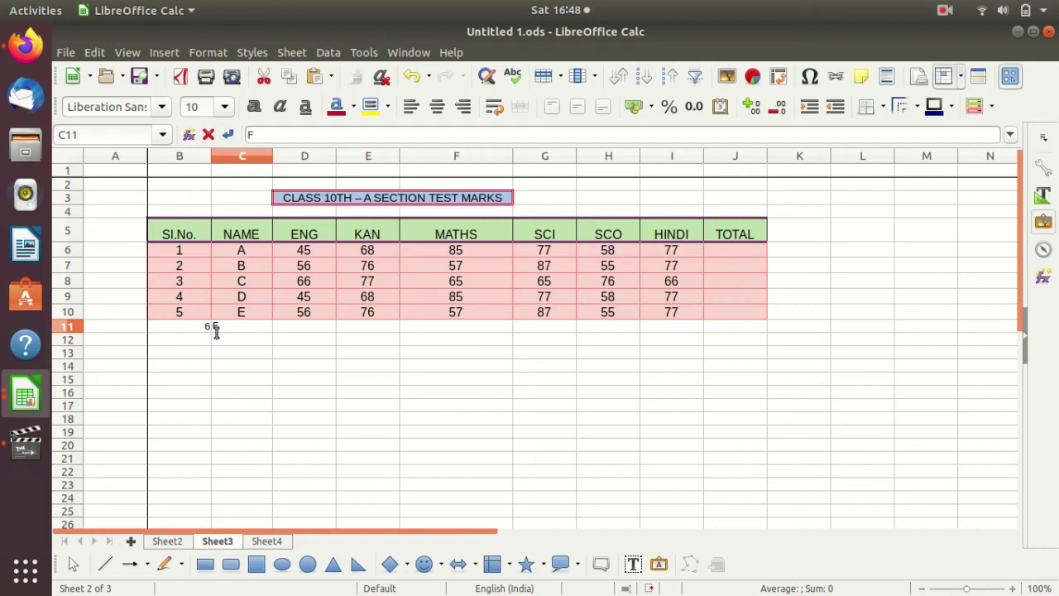
key(Tab)
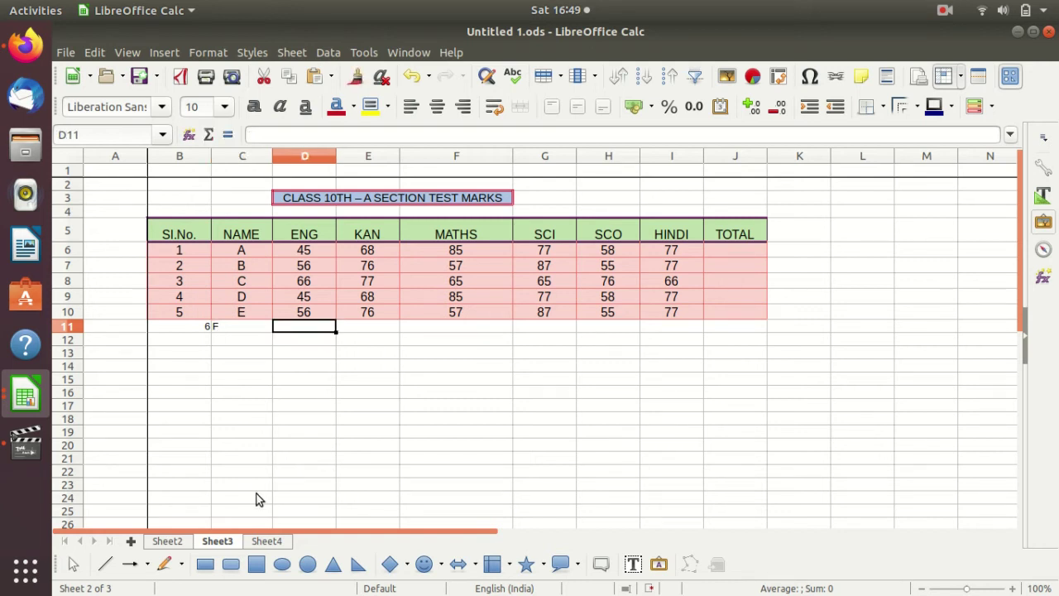
text(75)
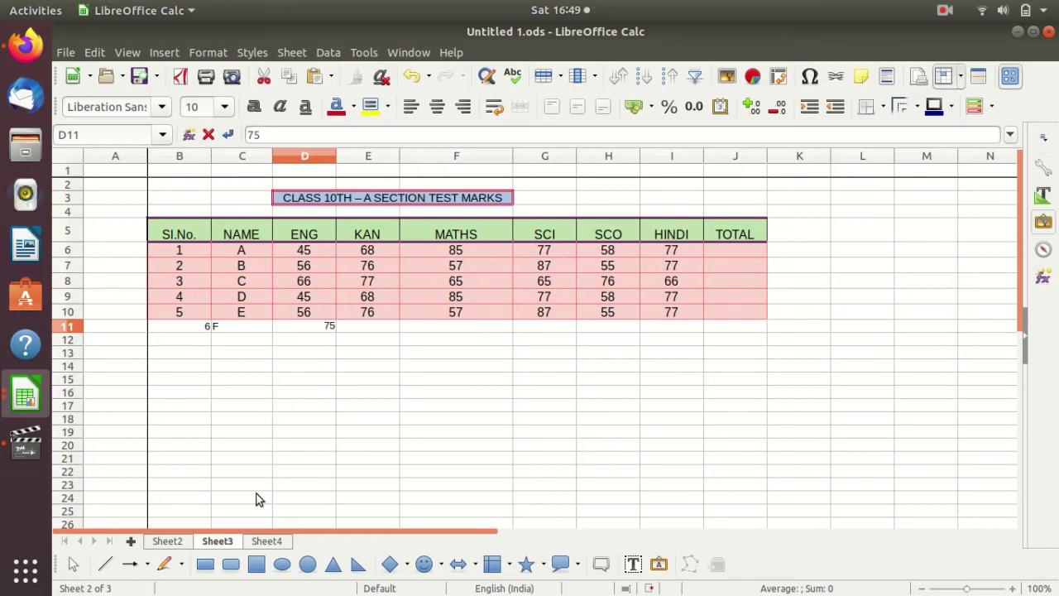
key(Tab)
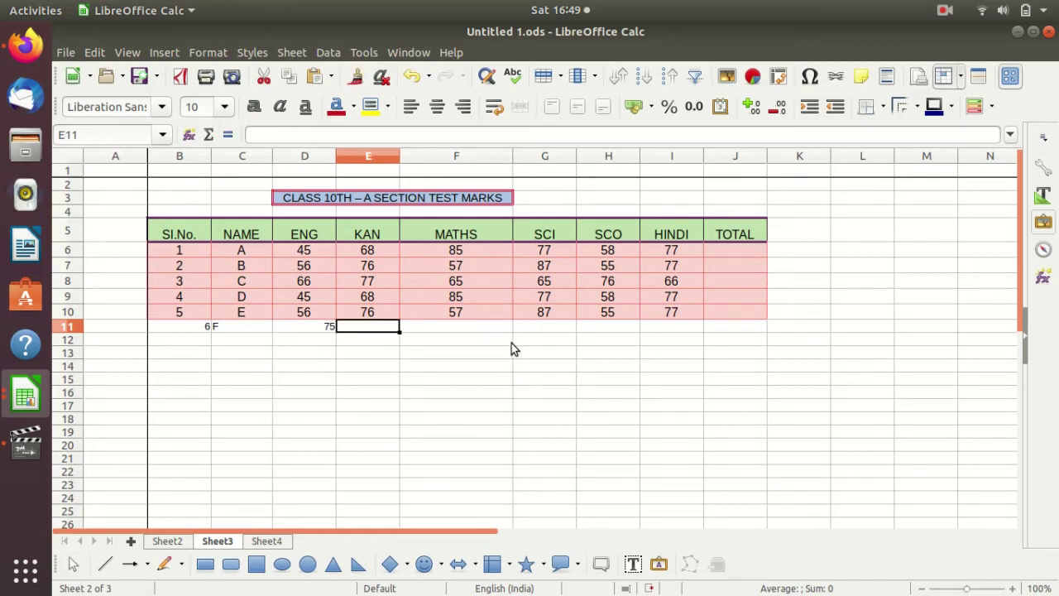
text(80)
key(Tab)
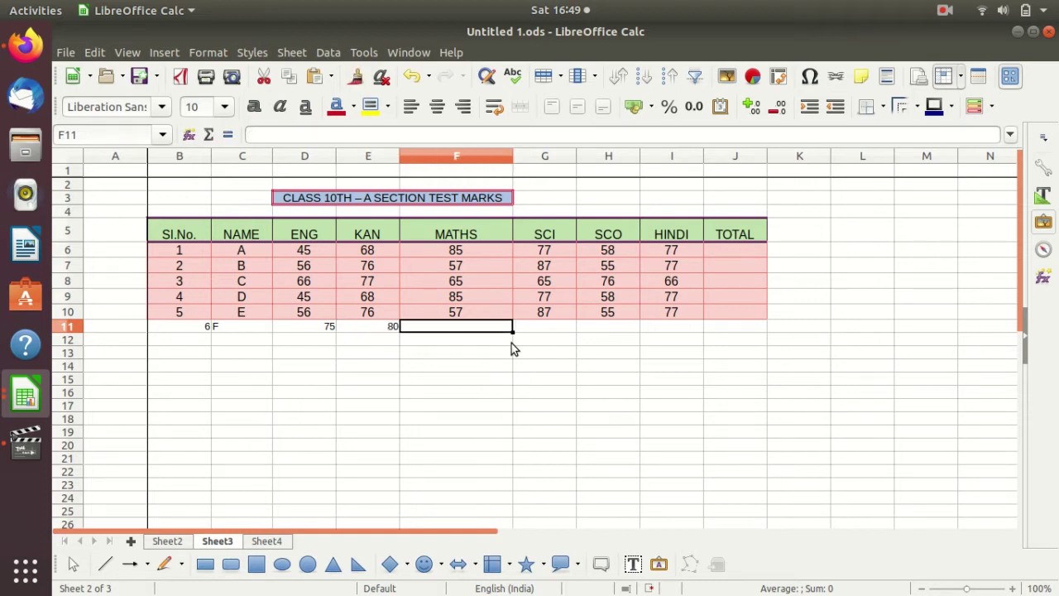
drag(198, 326, 391, 326)
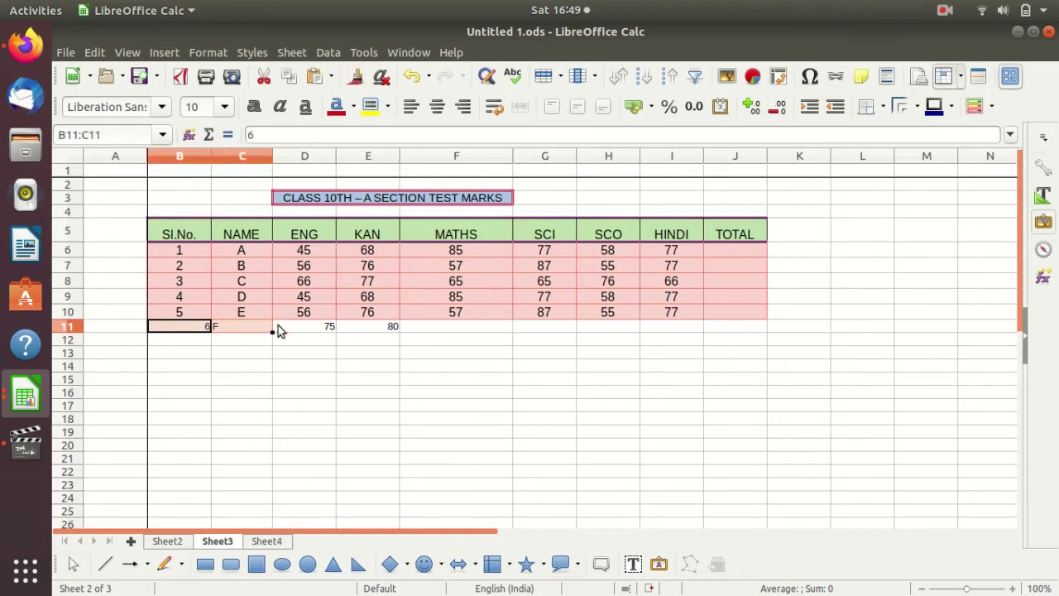
click(372, 431)
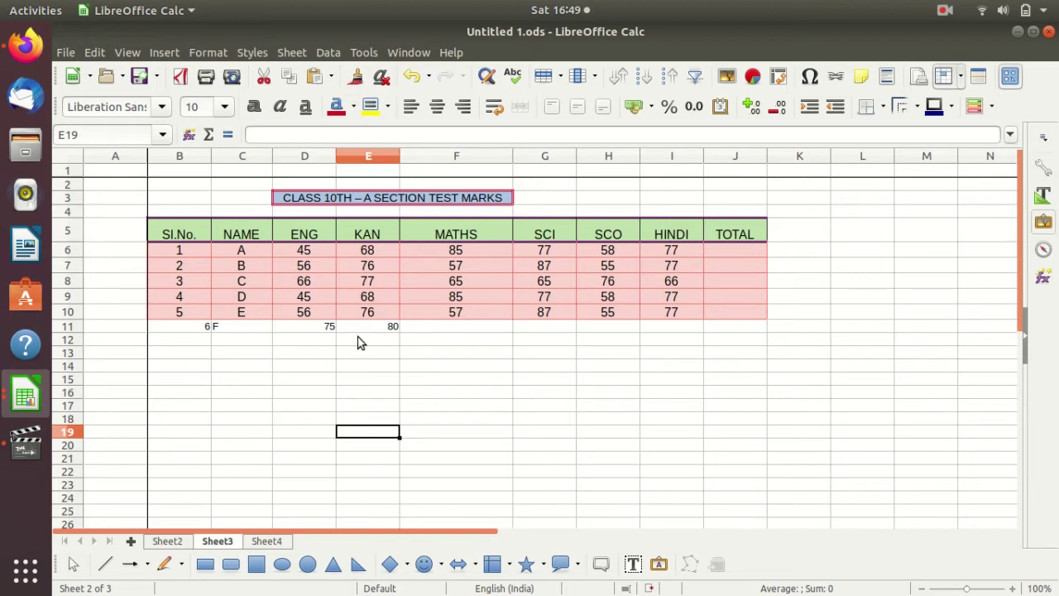
- Enter the remaining marks 55, 77, 86 and 88 into F11 through I11
click(488, 327)
text(55)
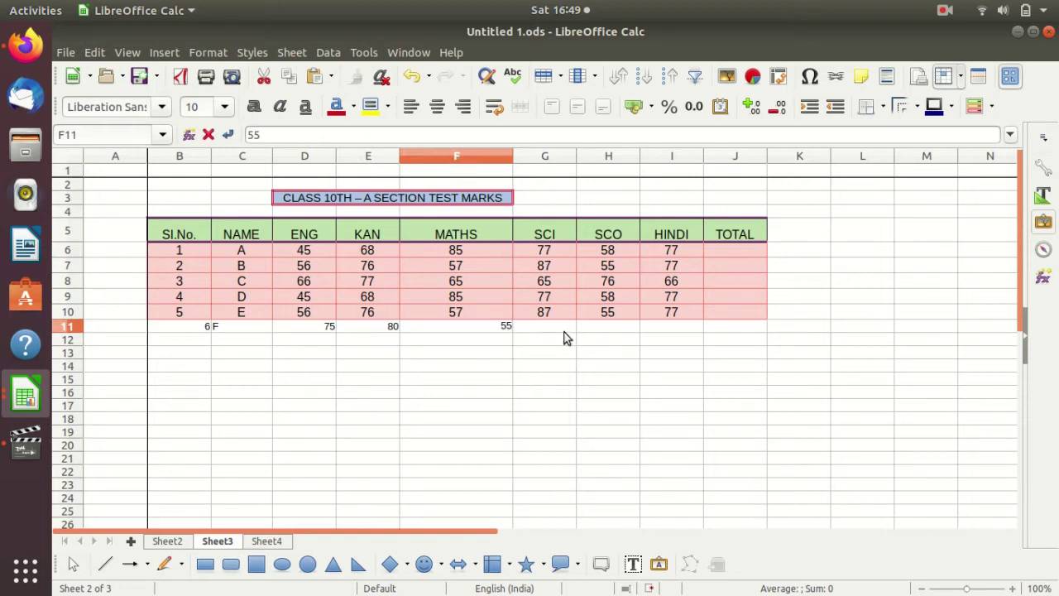
click(565, 331)
text(77)
click(602, 328)
text(8)
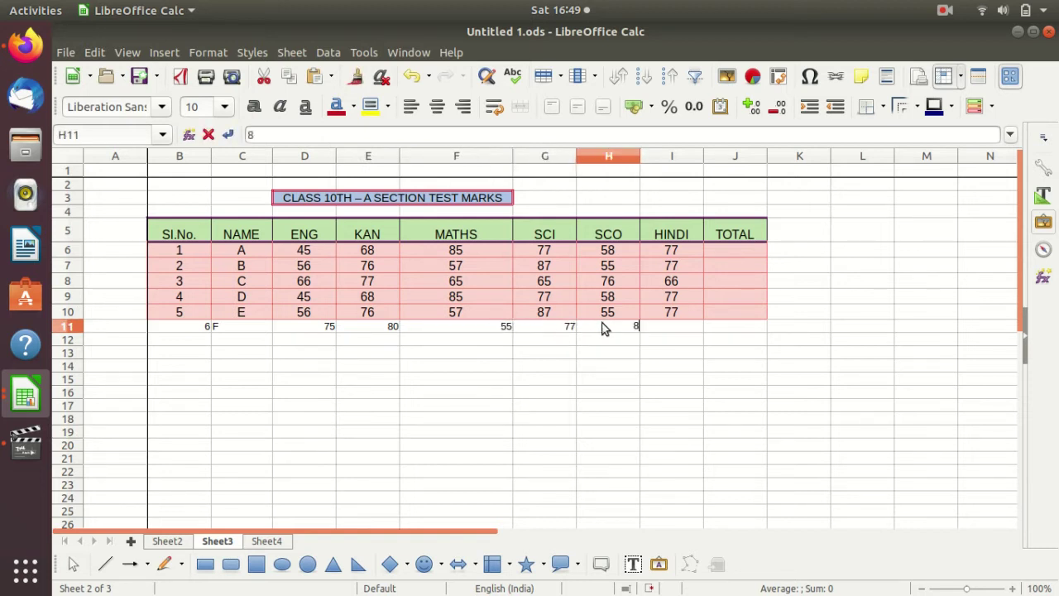
text(6)
click(660, 325)
text(88)
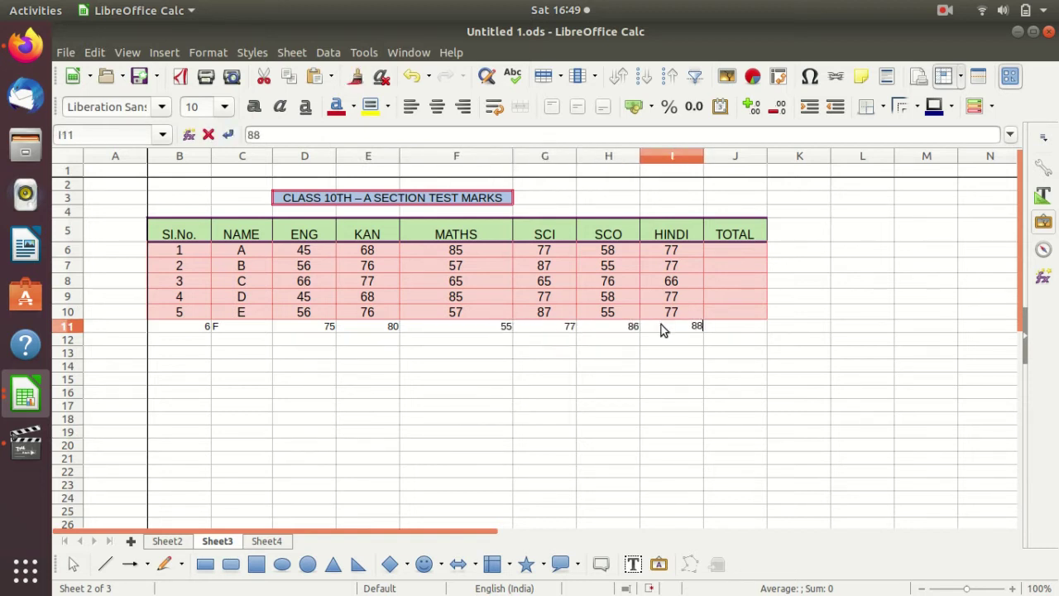
click(699, 364)
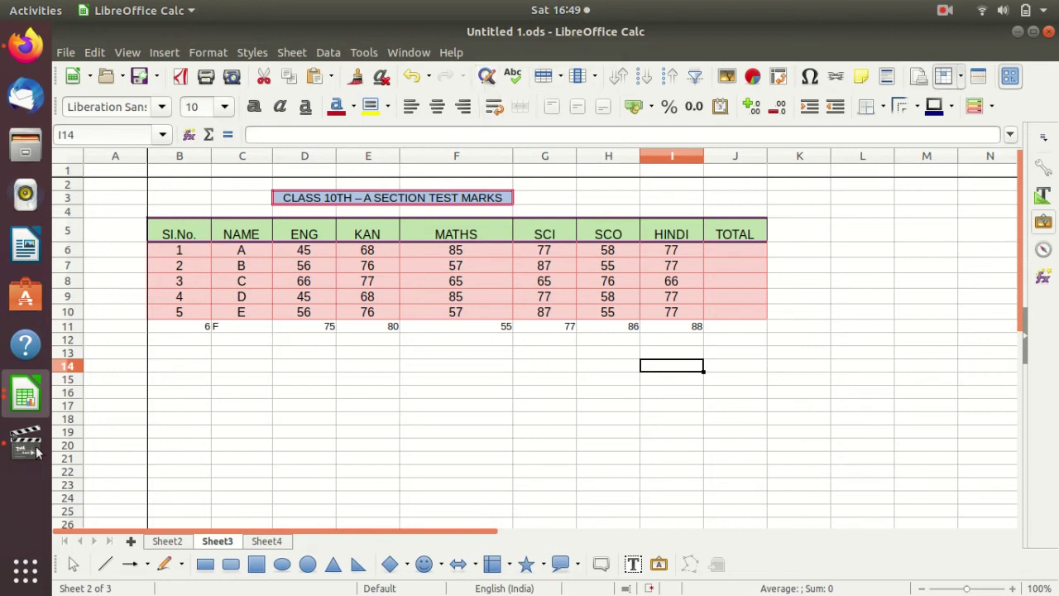
- Insert a blank row below student E's row 10 using Insert Rows Below
click(178, 317)
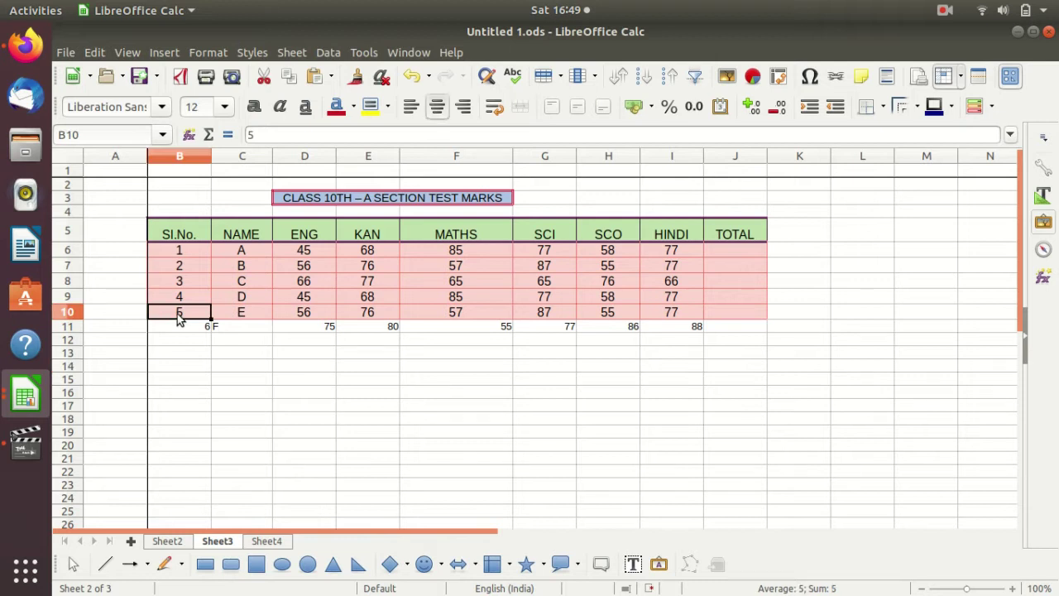
click(561, 77)
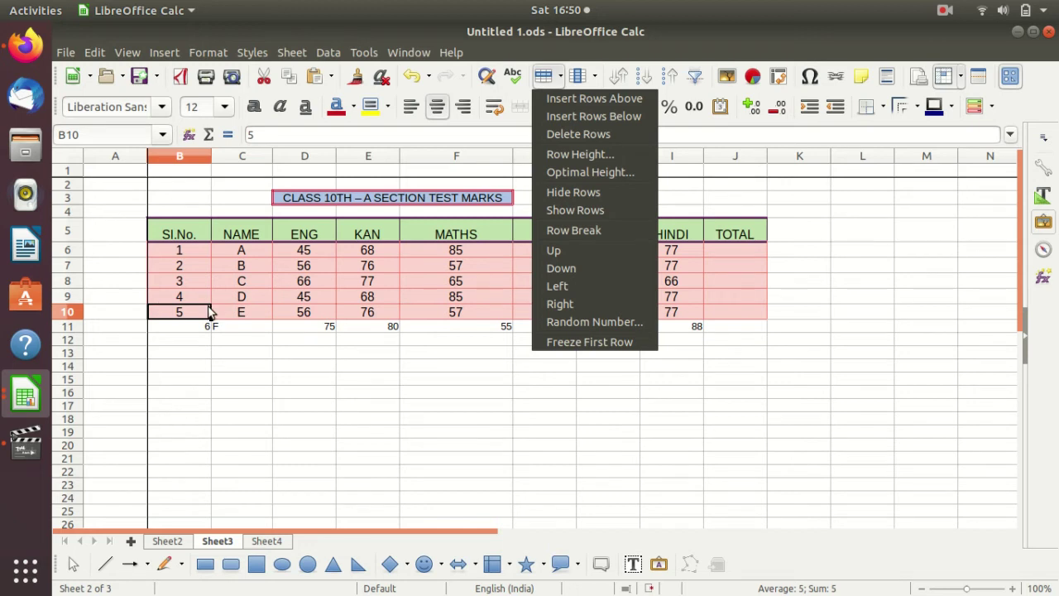
click(269, 347)
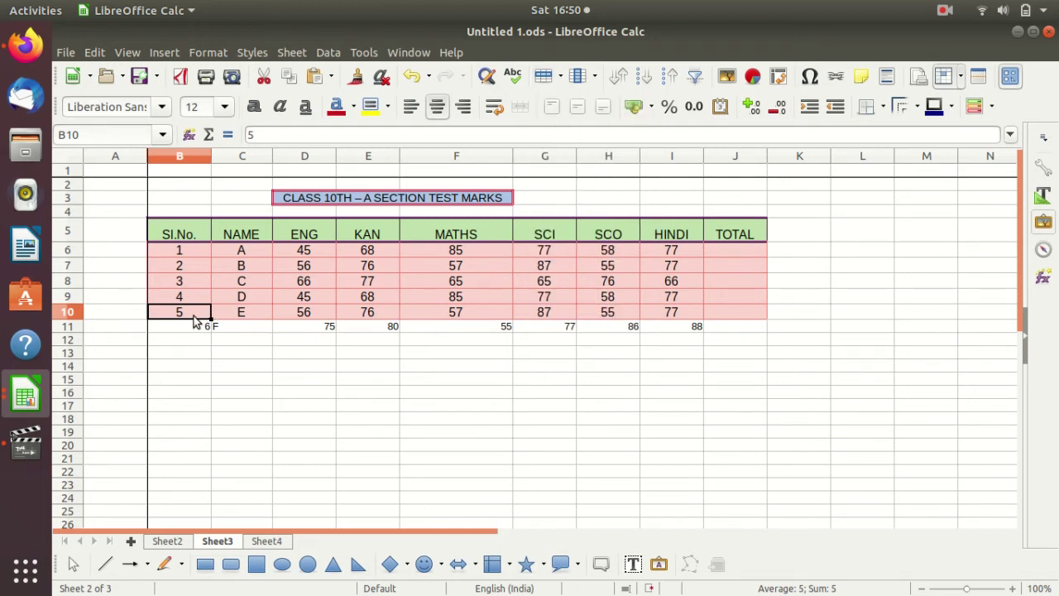
click(558, 80)
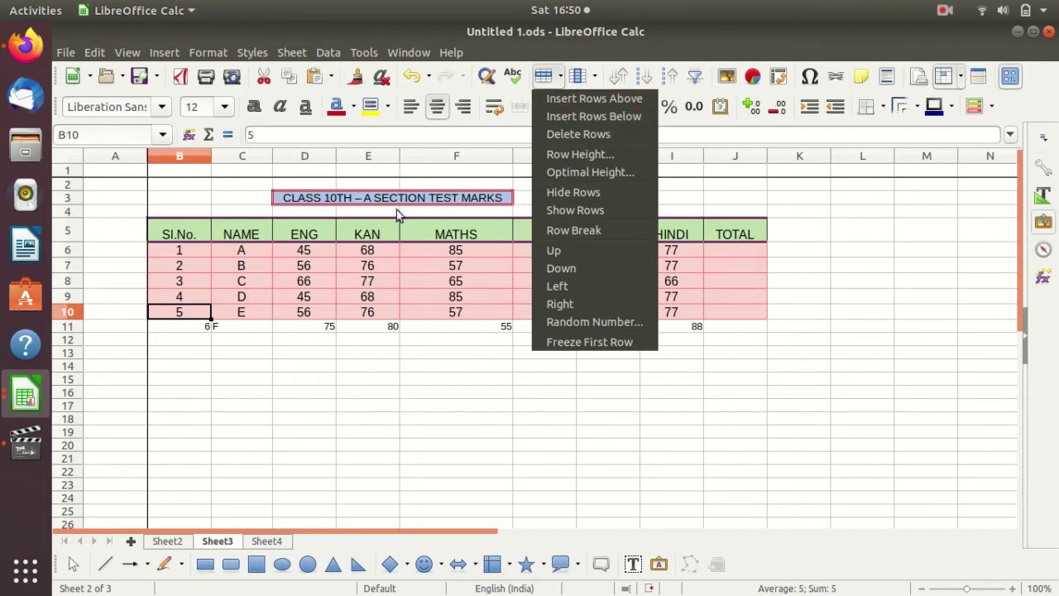
click(632, 121)
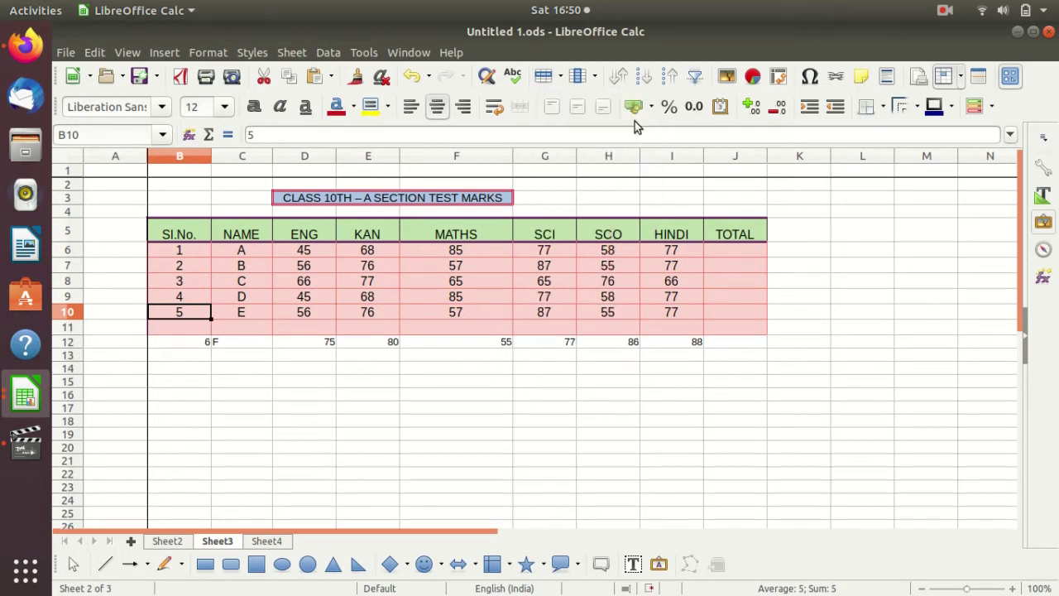
click(178, 374)
- Fill the new row 11 with serial 6, name F, ENG 75 and KAN 80
click(198, 329)
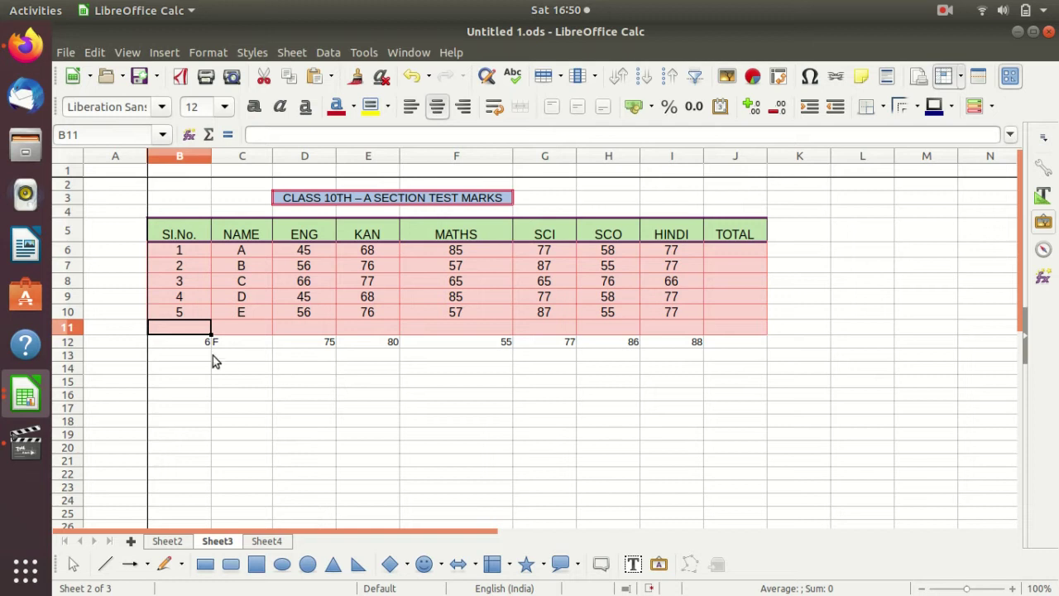
key(F2)
text(6)
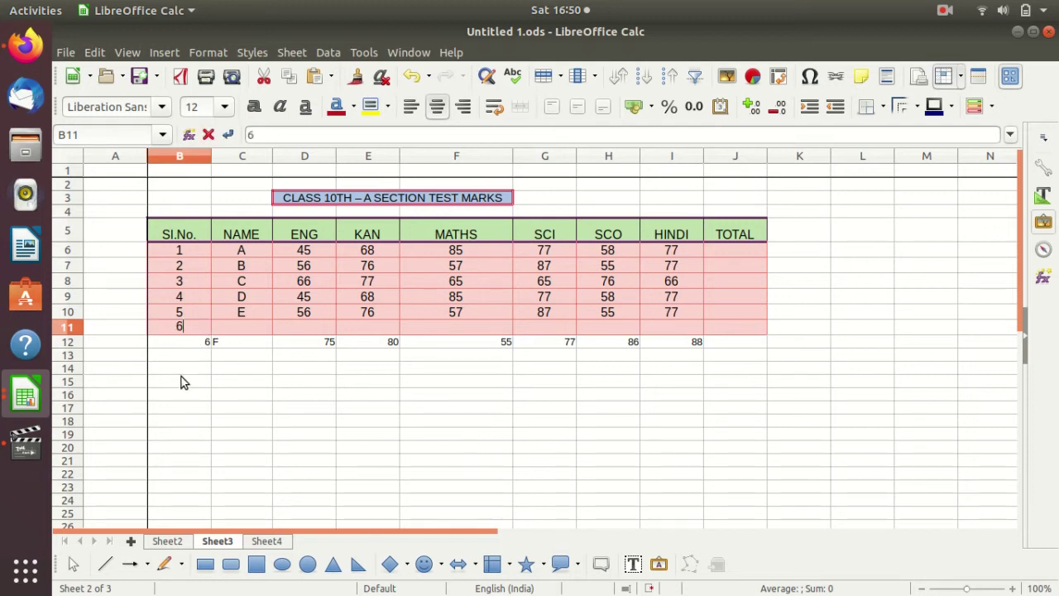
key(Tab)
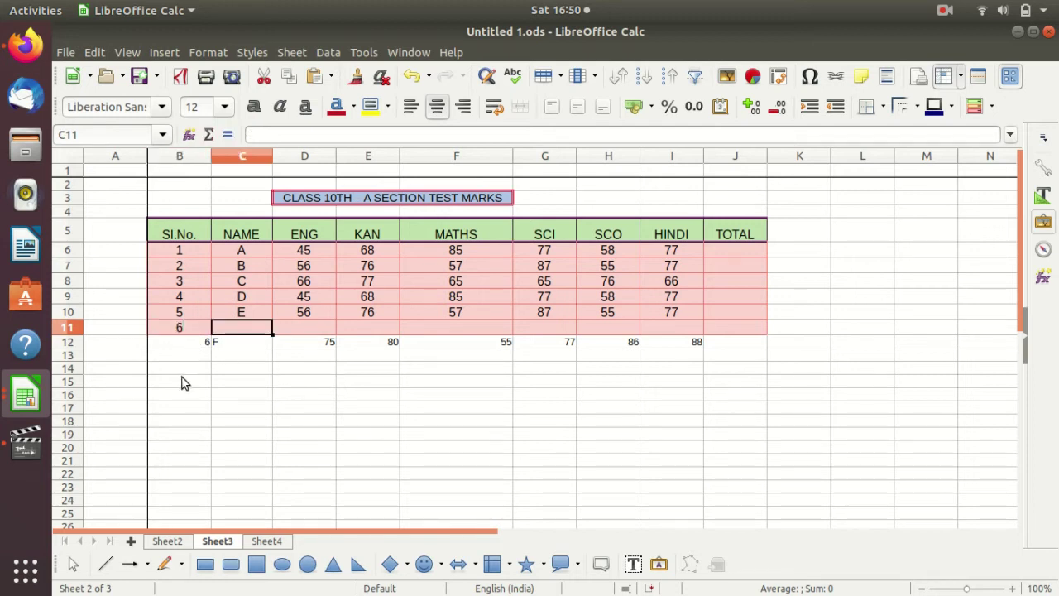
text(F)
key(Tab)
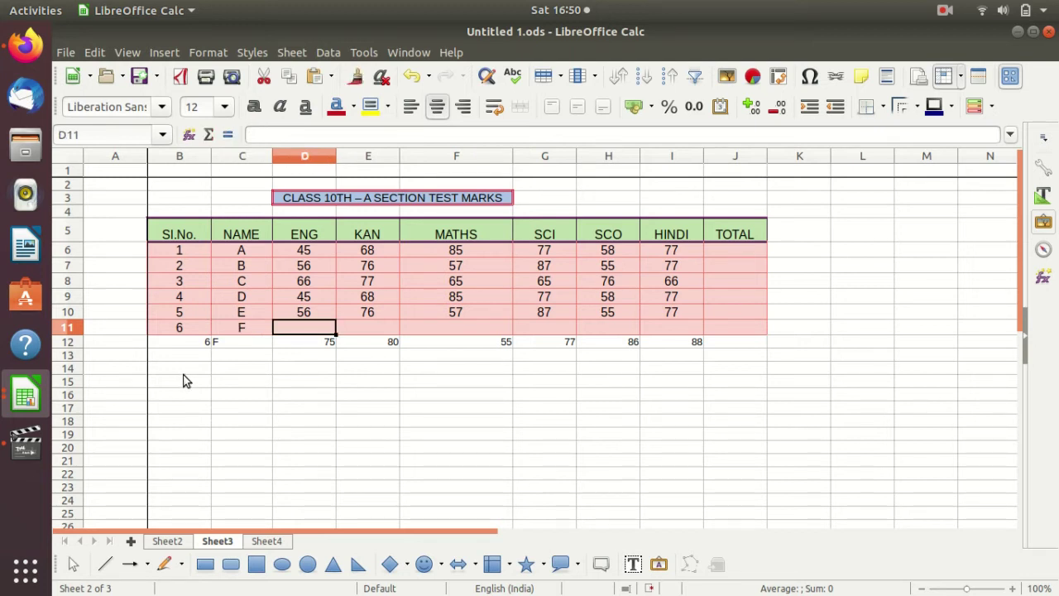
text(75)
key(Tab)
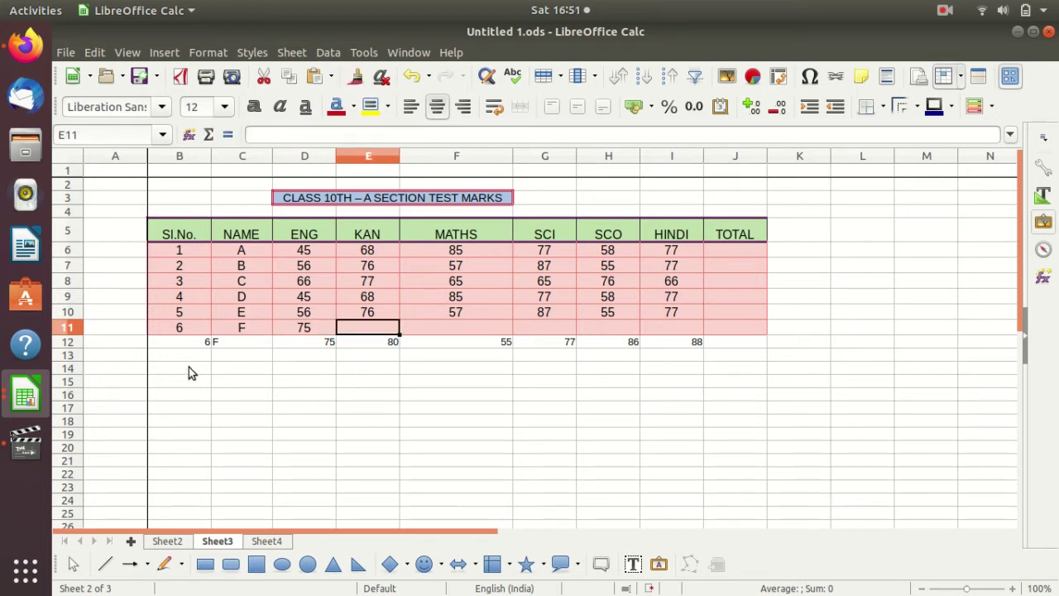
text(80)
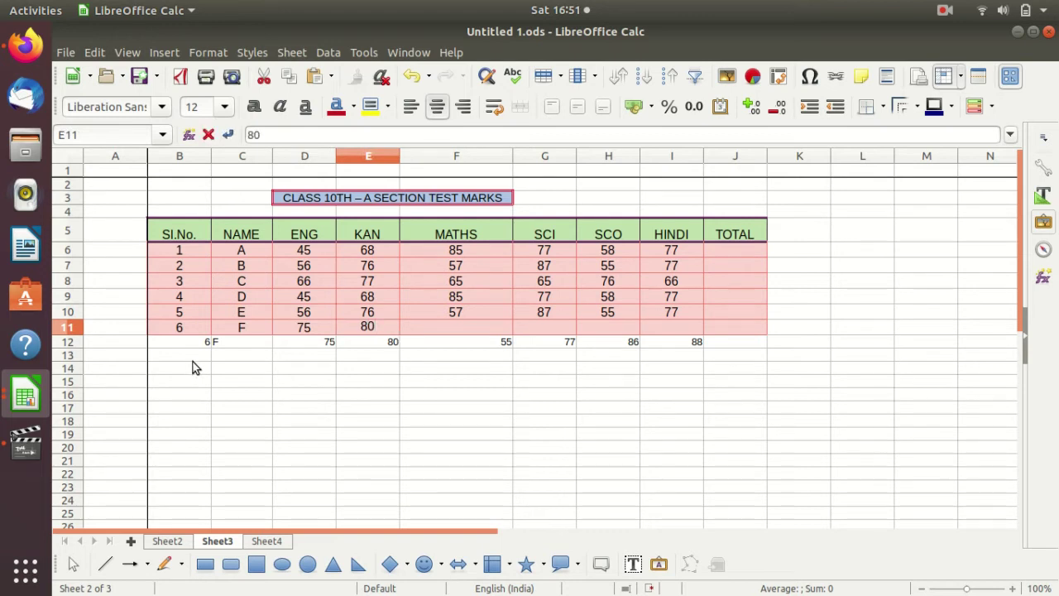
key(Tab)
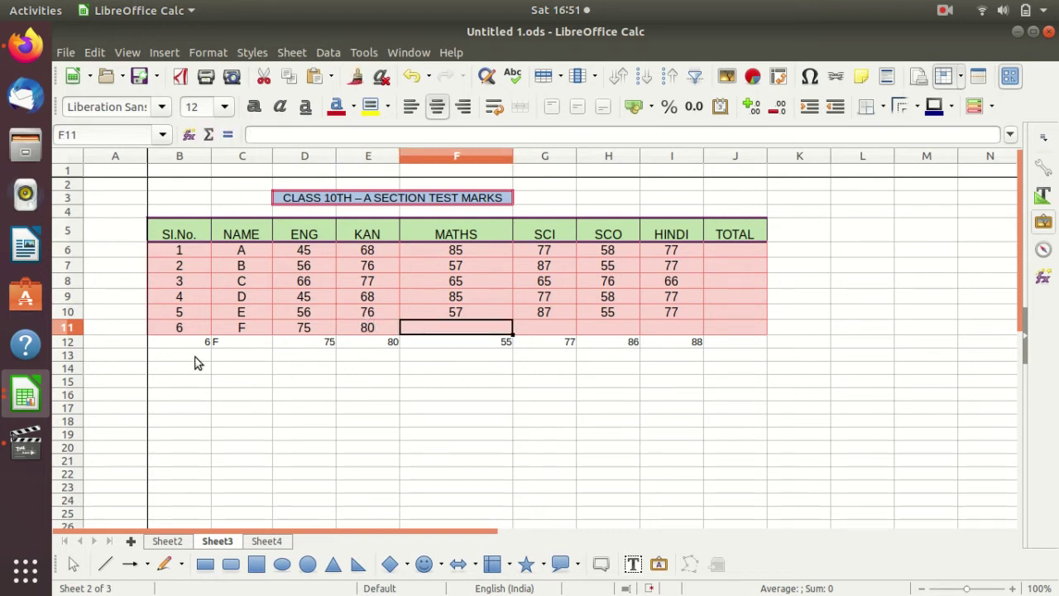
- Enter F's MATHS 55, SCI 77, SCO 86 and HINDI 88 marks
text(55)
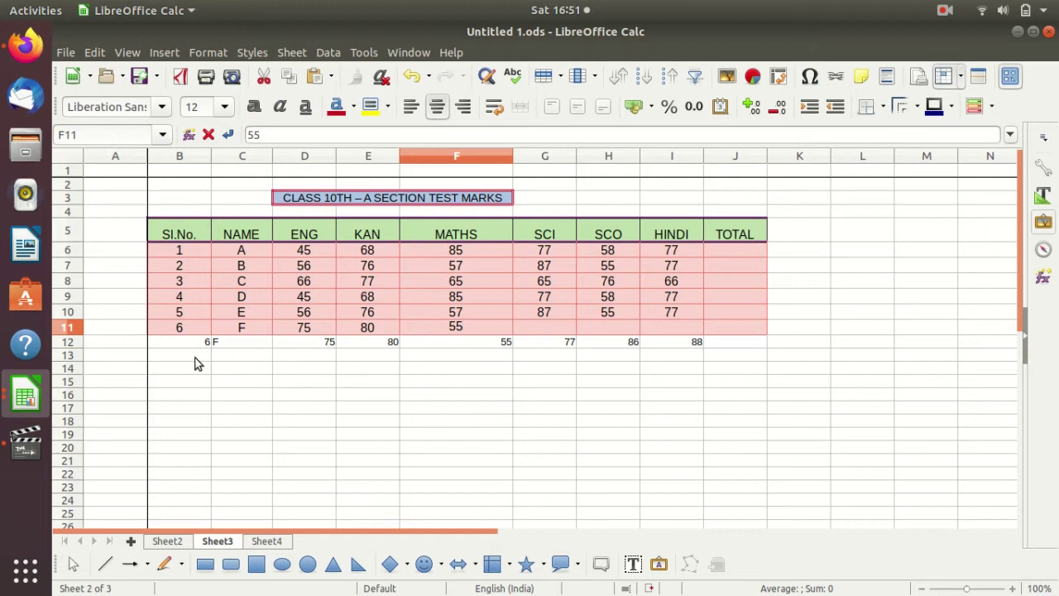
key(Tab)
text(77)
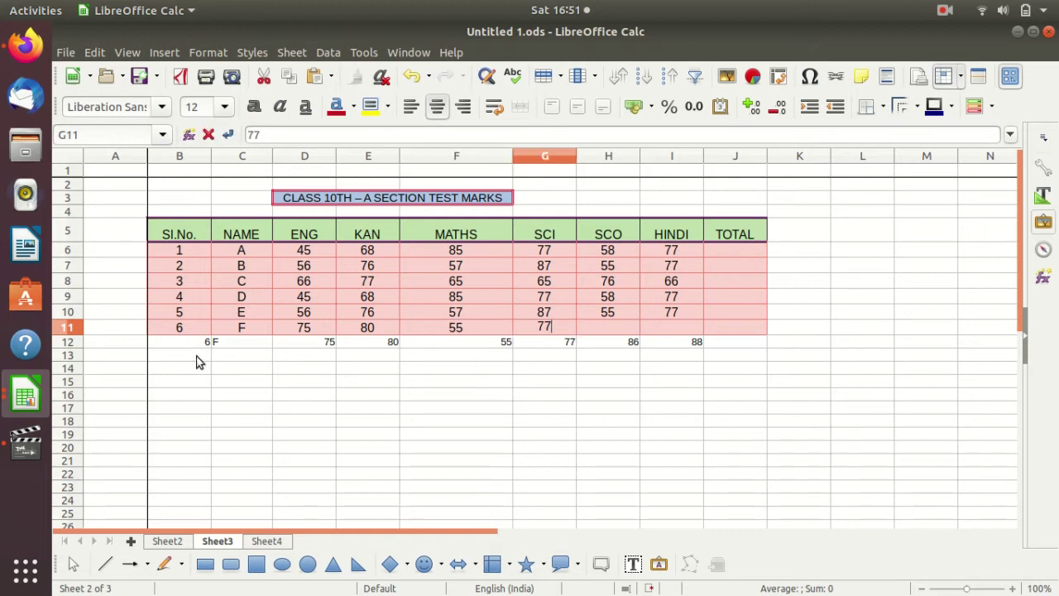
key(Tab)
text(86)
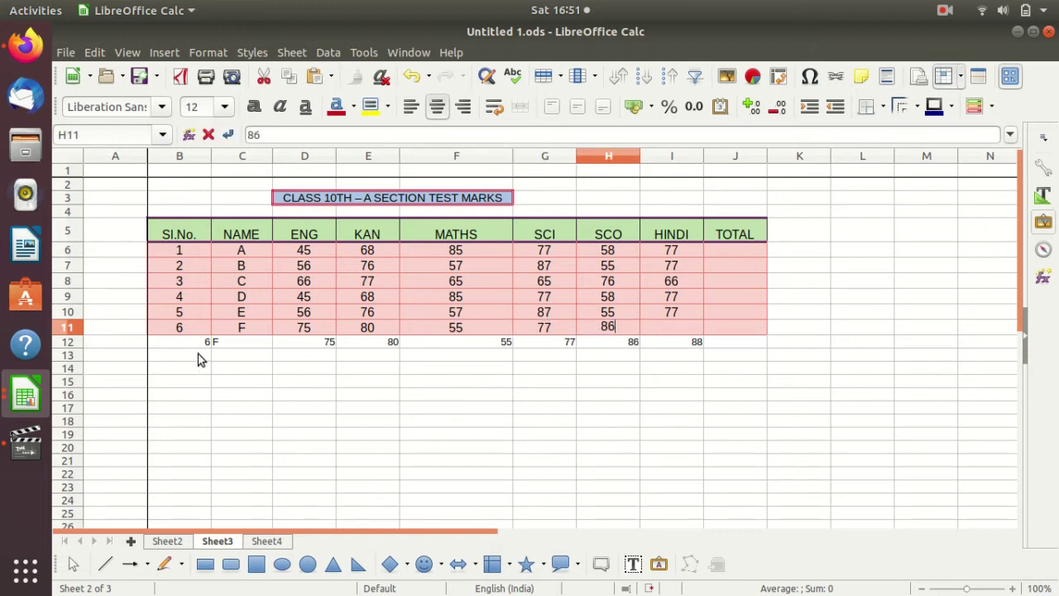
key(Tab)
text(88)
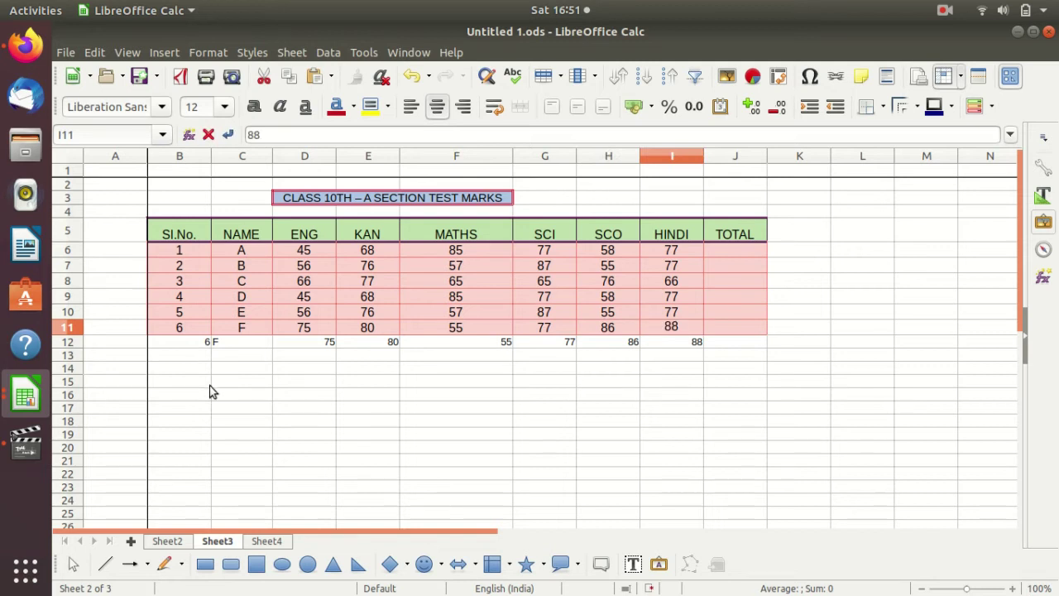
key(Tab)
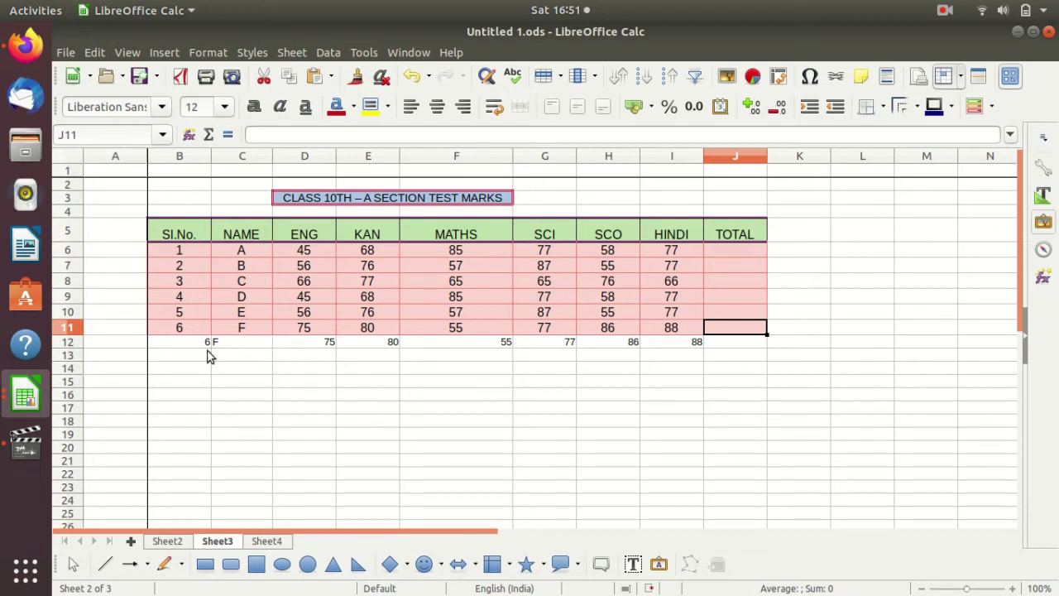
click(177, 328)
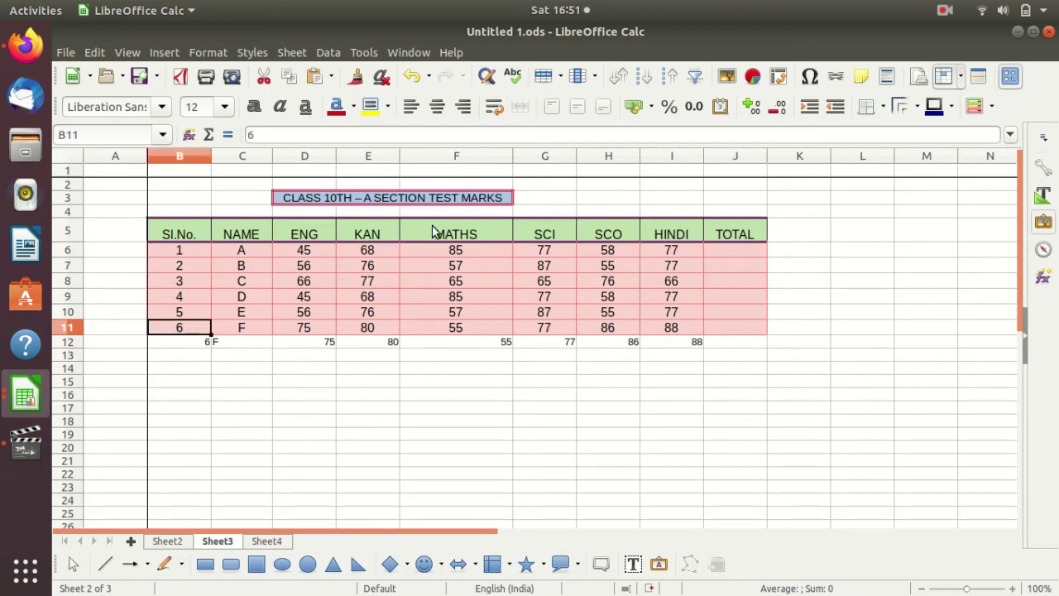
- Insert a blank row below student F's row
click(558, 80)
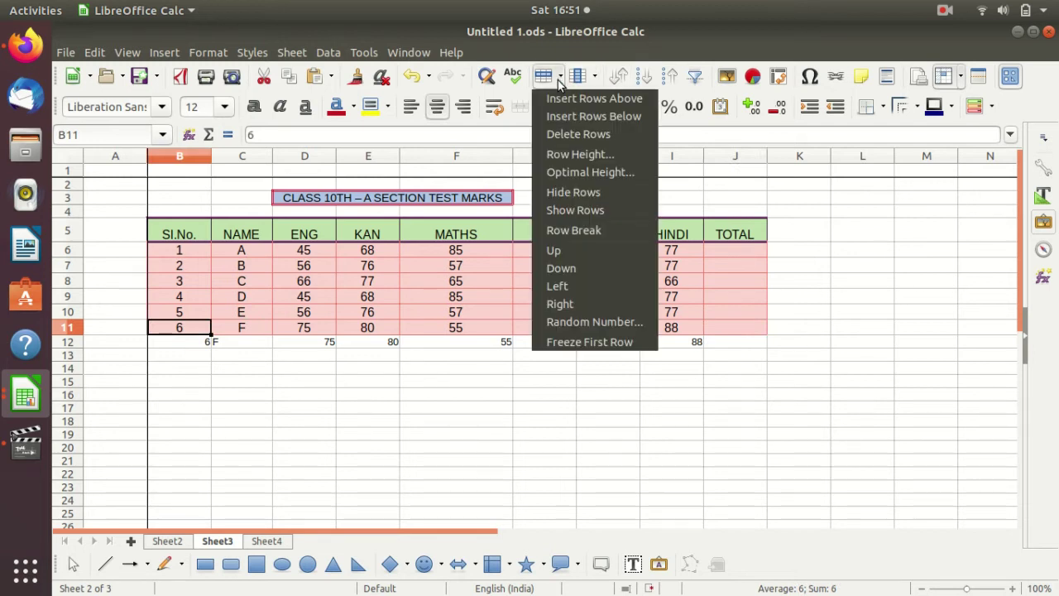
click(578, 118)
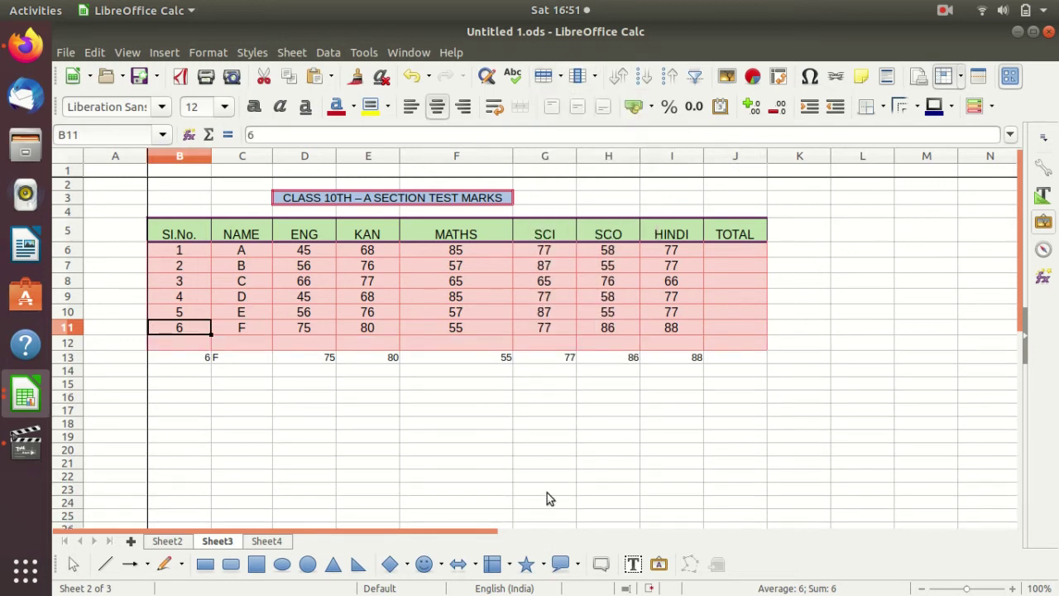
click(180, 313)
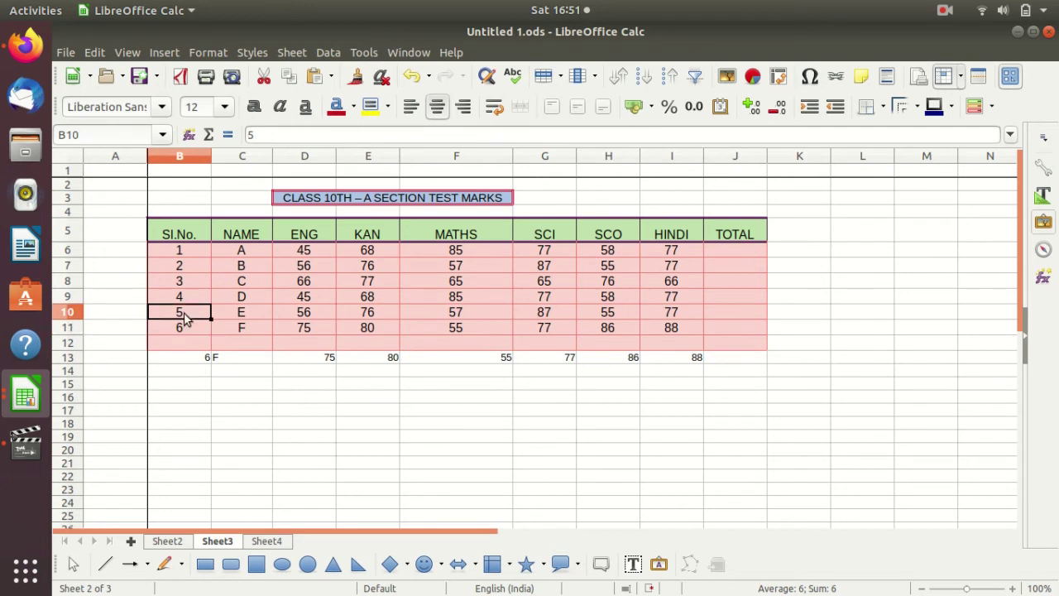
click(189, 328)
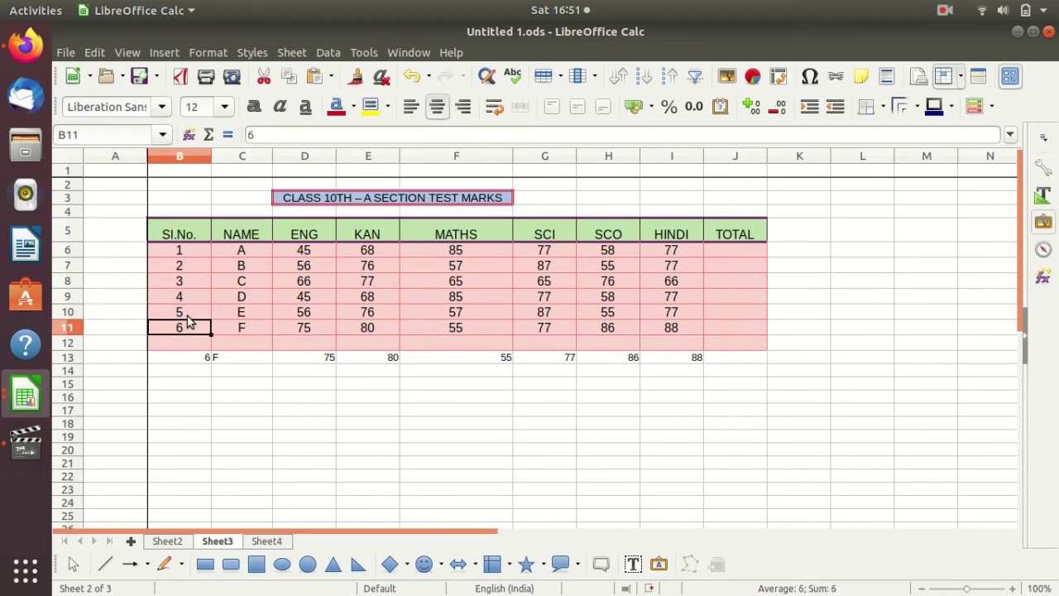
key(Up)
key(Down)
- Insert a blank row above student F's row, moving F down to row 12
click(202, 314)
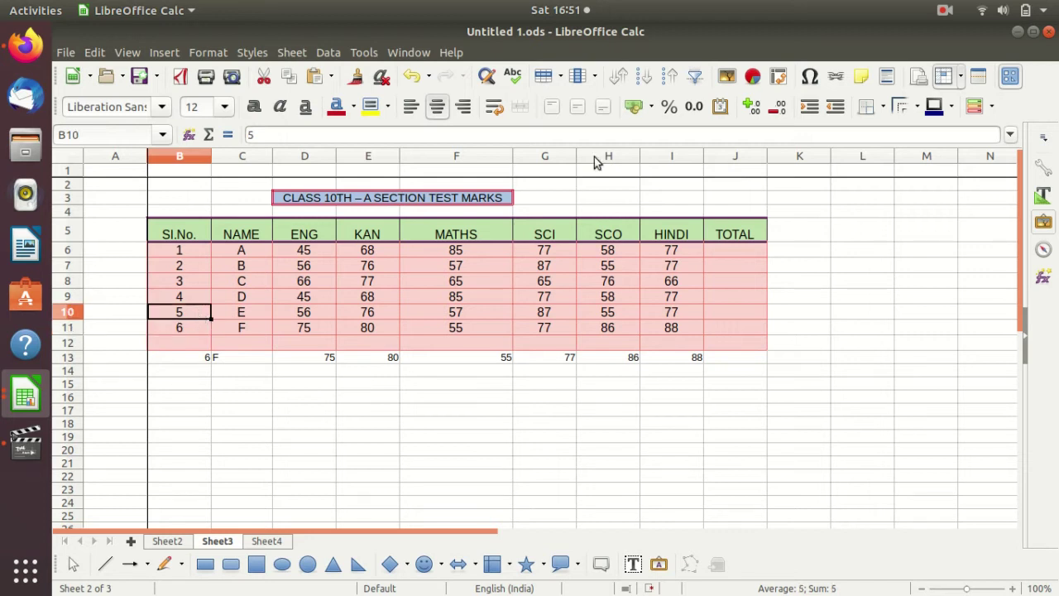
click(562, 76)
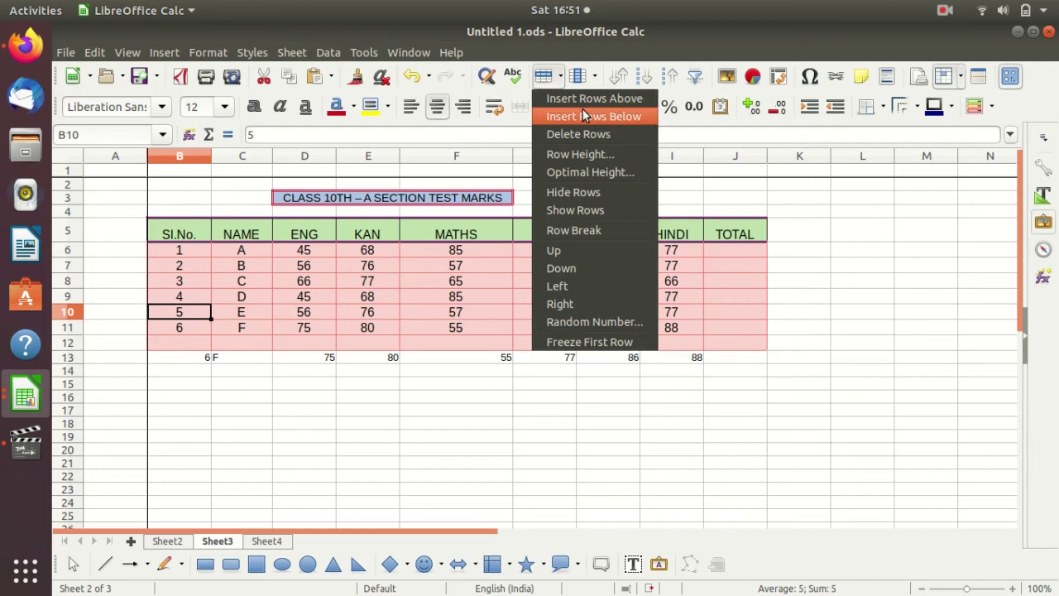
click(205, 329)
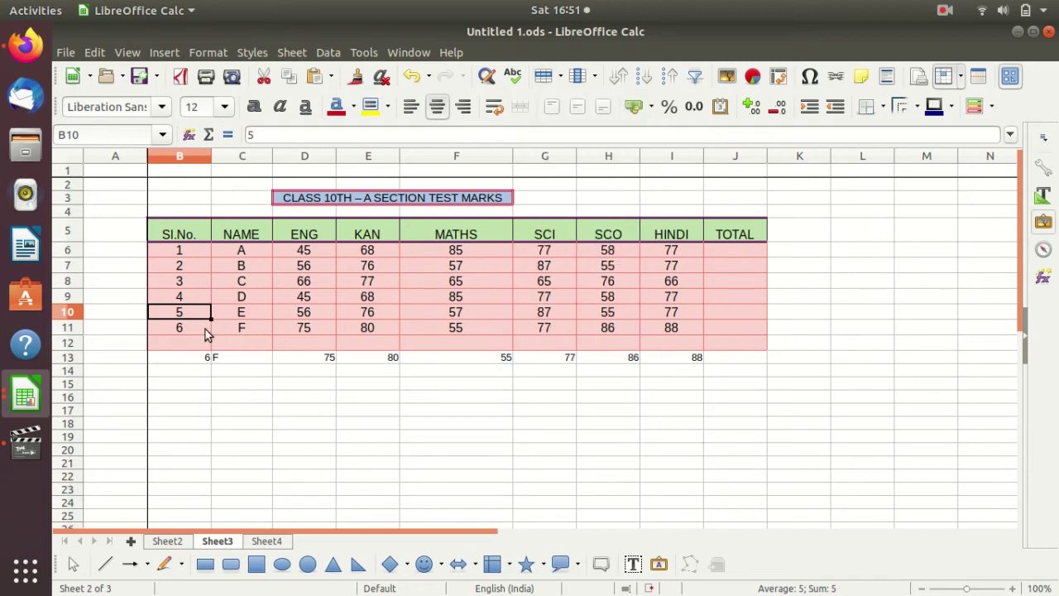
click(205, 330)
click(561, 76)
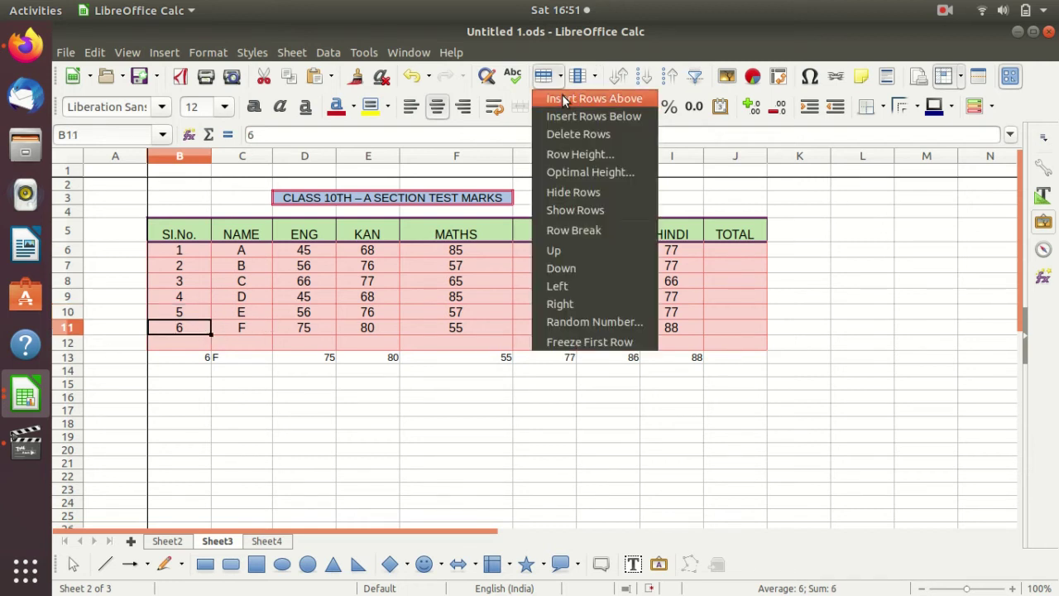
click(562, 100)
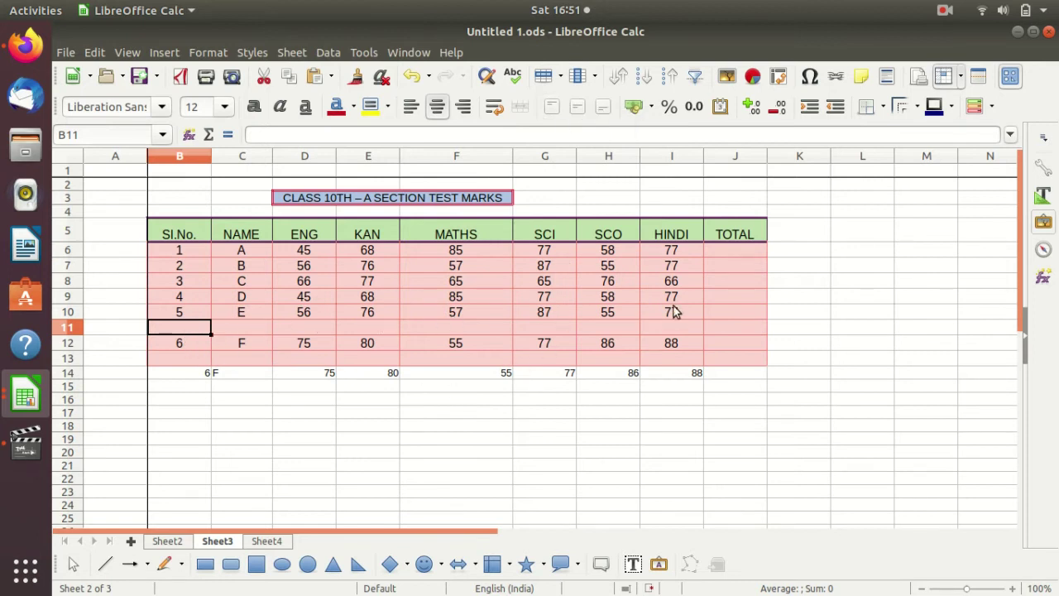
click(198, 342)
click(191, 315)
click(191, 324)
- Insert a blank column to the right of the TOTAL column with Insert Columns Right
drag(240, 239, 722, 233)
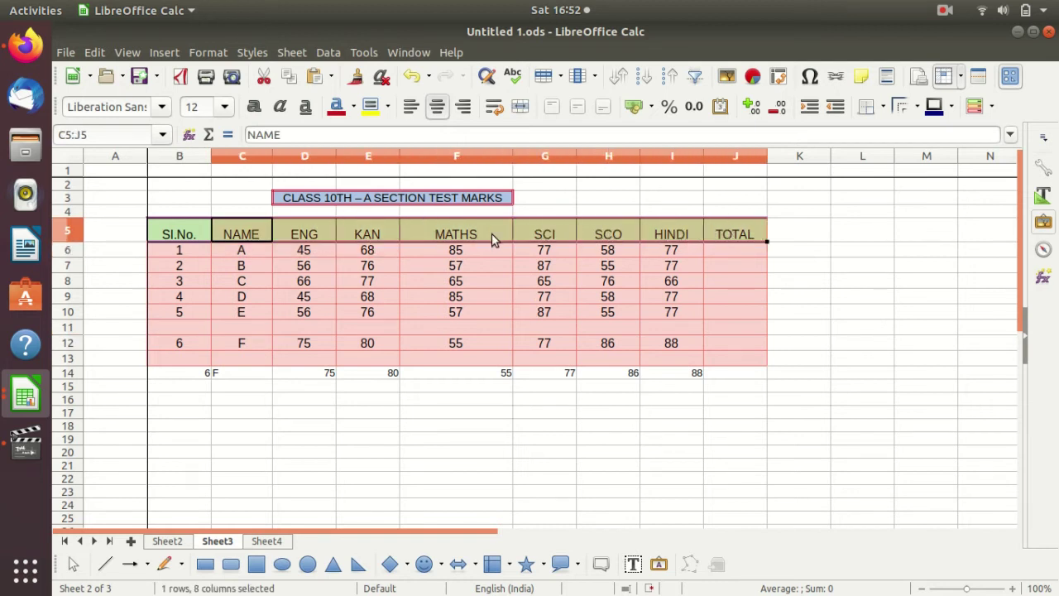
click(761, 239)
click(788, 234)
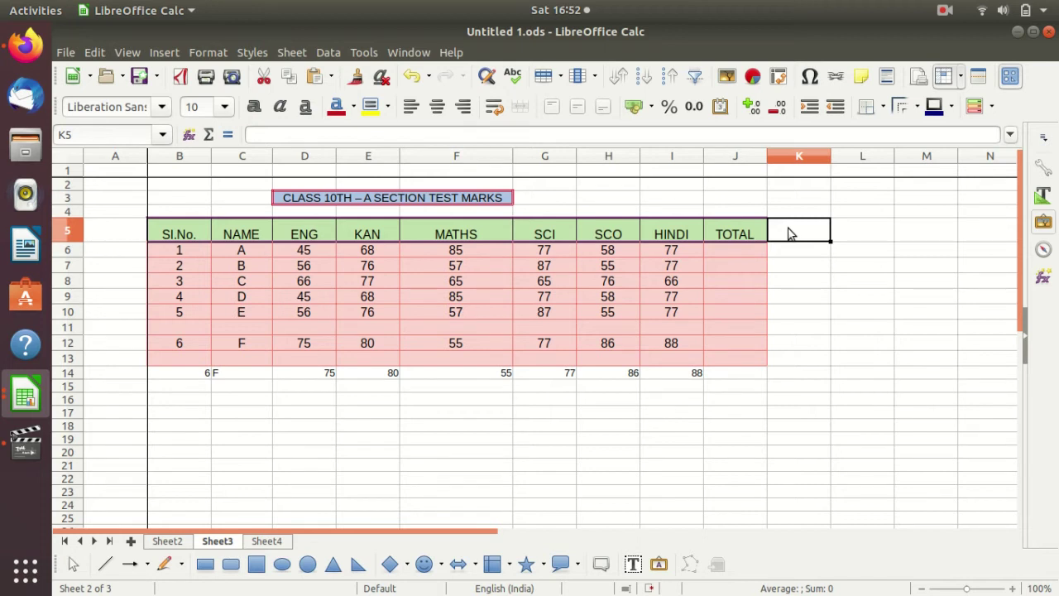
click(735, 234)
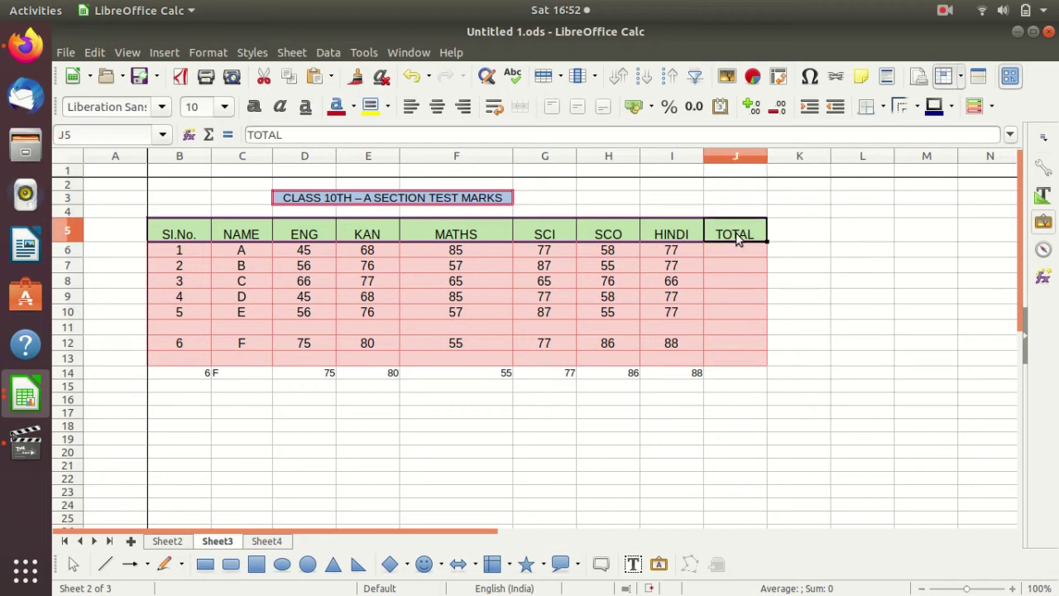
click(594, 78)
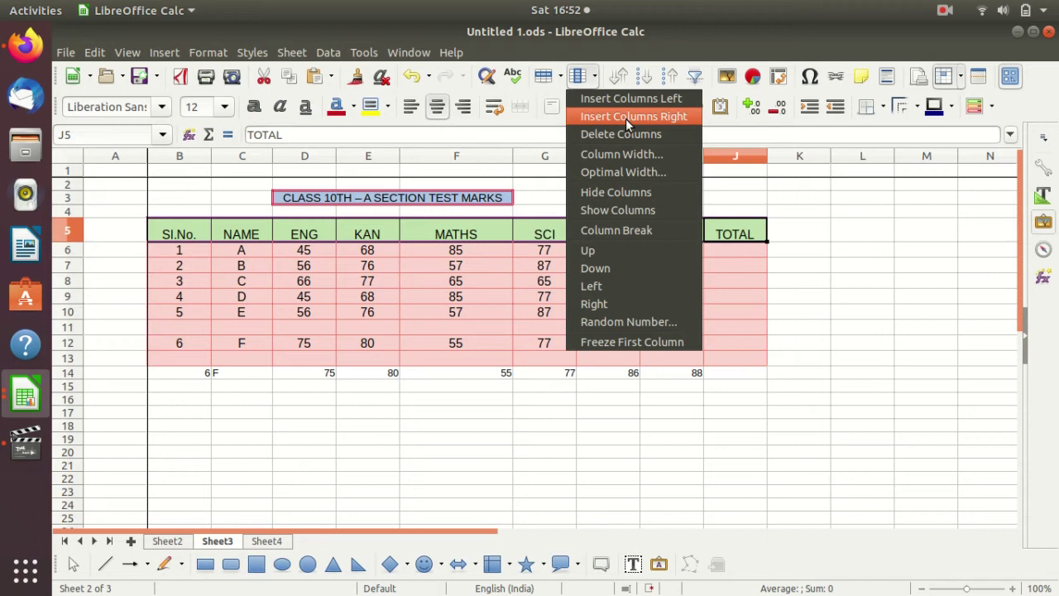
click(625, 118)
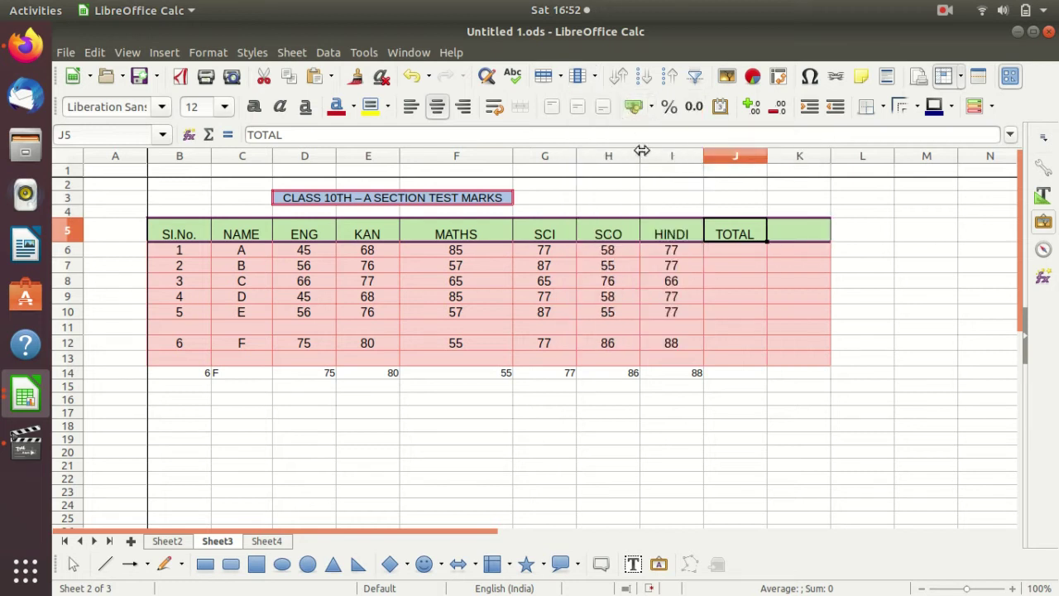
click(846, 232)
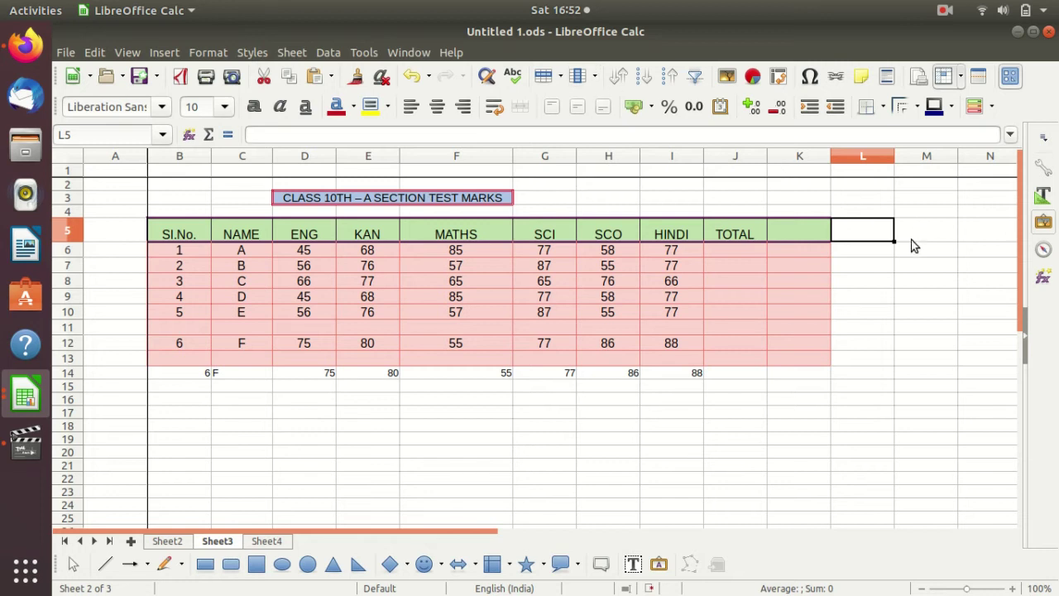
text(Per)
key(Return)
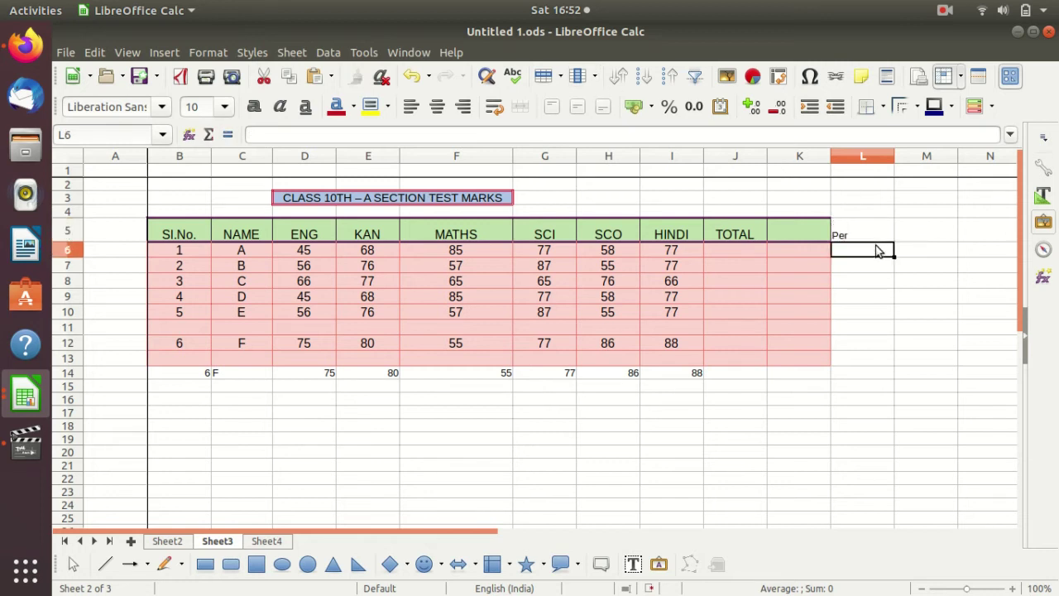
click(798, 238)
text(P)
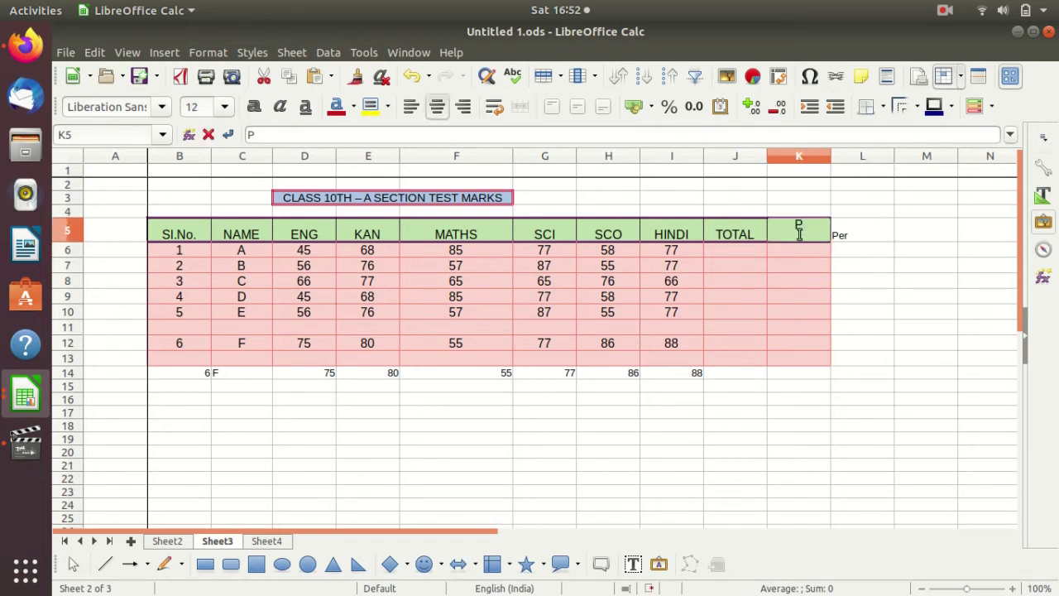
key(BackSpace)
click(843, 238)
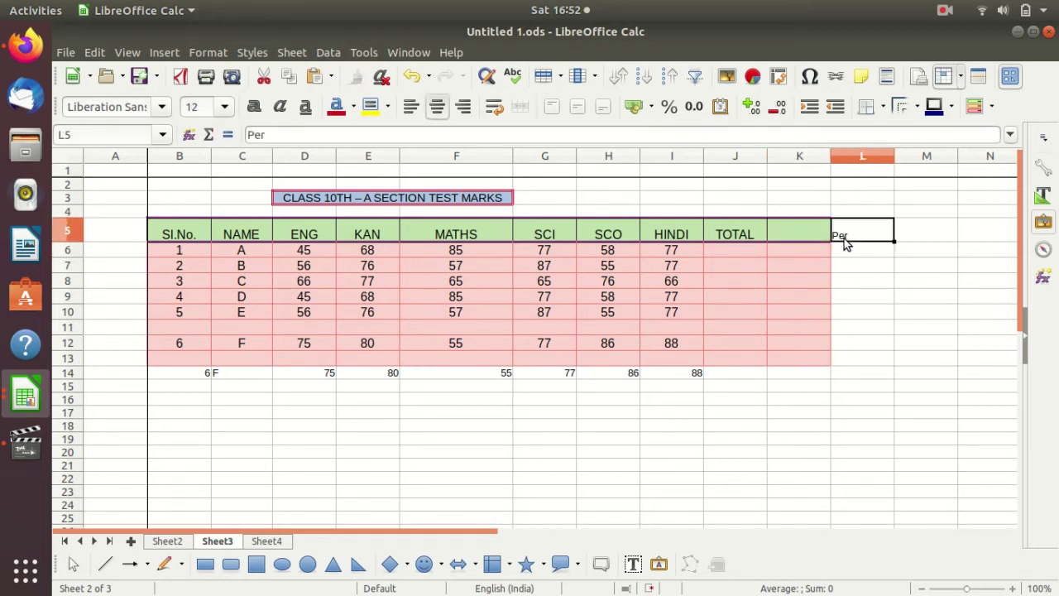
drag(794, 234, 843, 232)
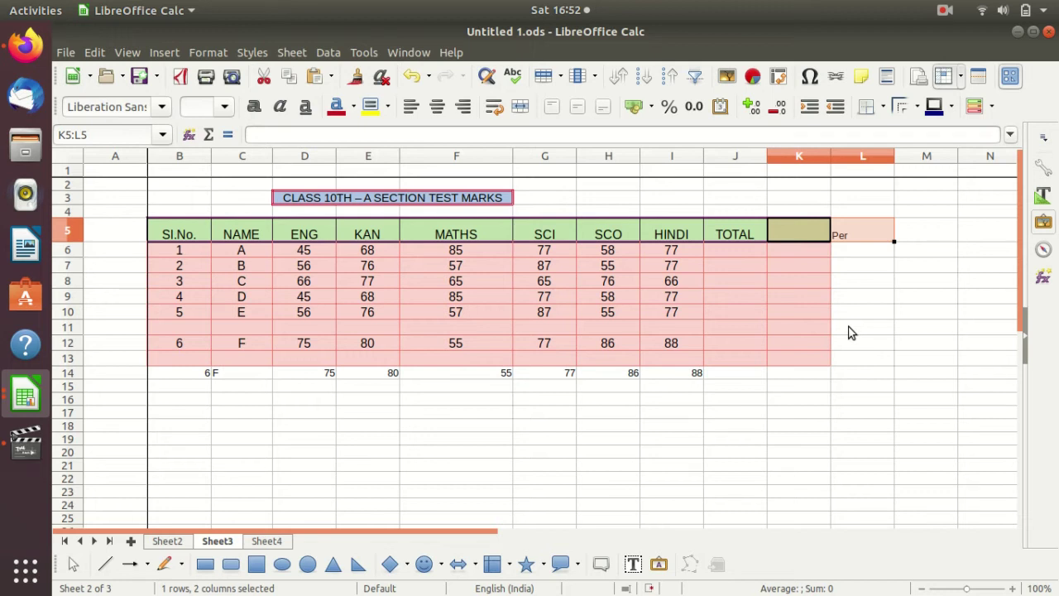
click(852, 331)
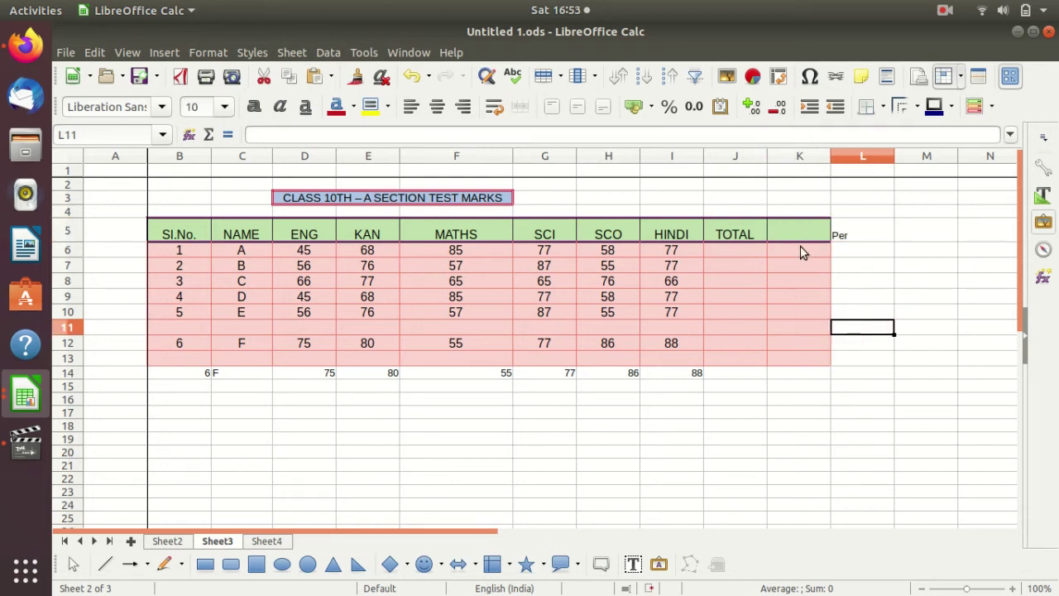
click(800, 234)
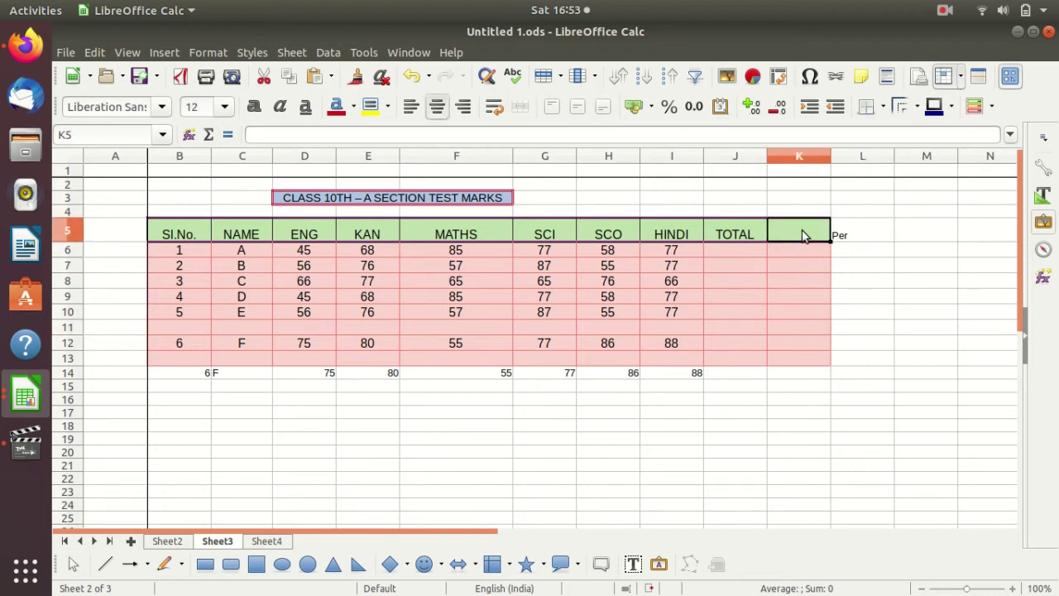
- Insert a blank column right of SCO, shifting HINDI, TOTAL and Per one column right
click(626, 238)
click(671, 235)
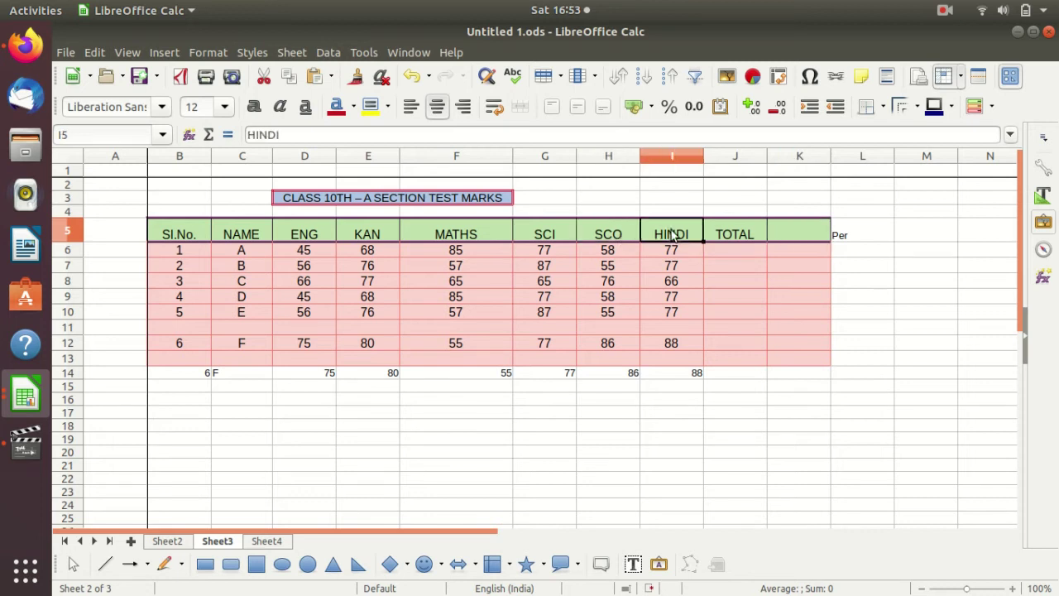
click(628, 242)
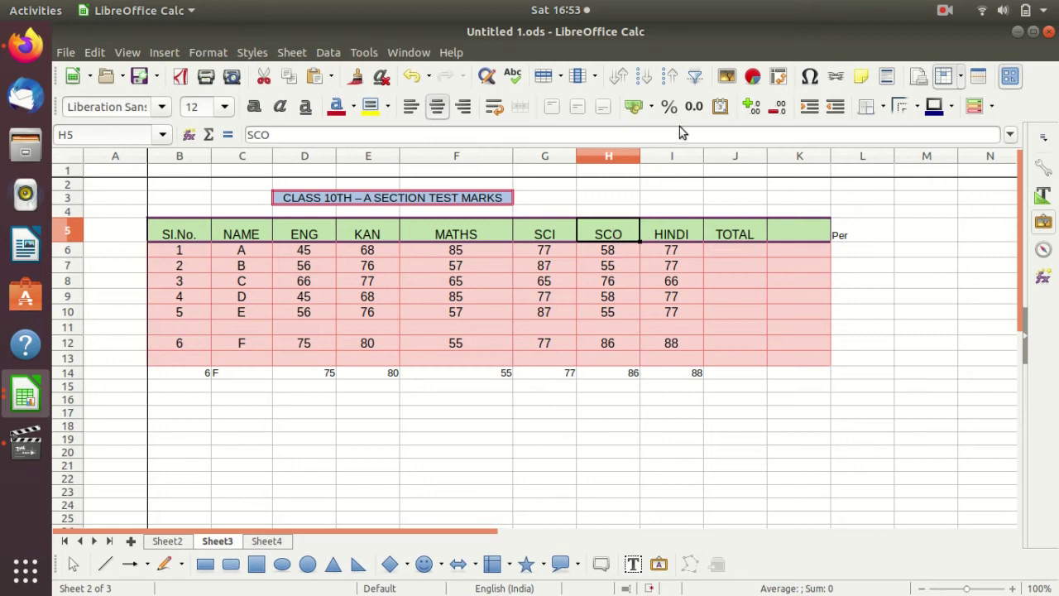
click(594, 78)
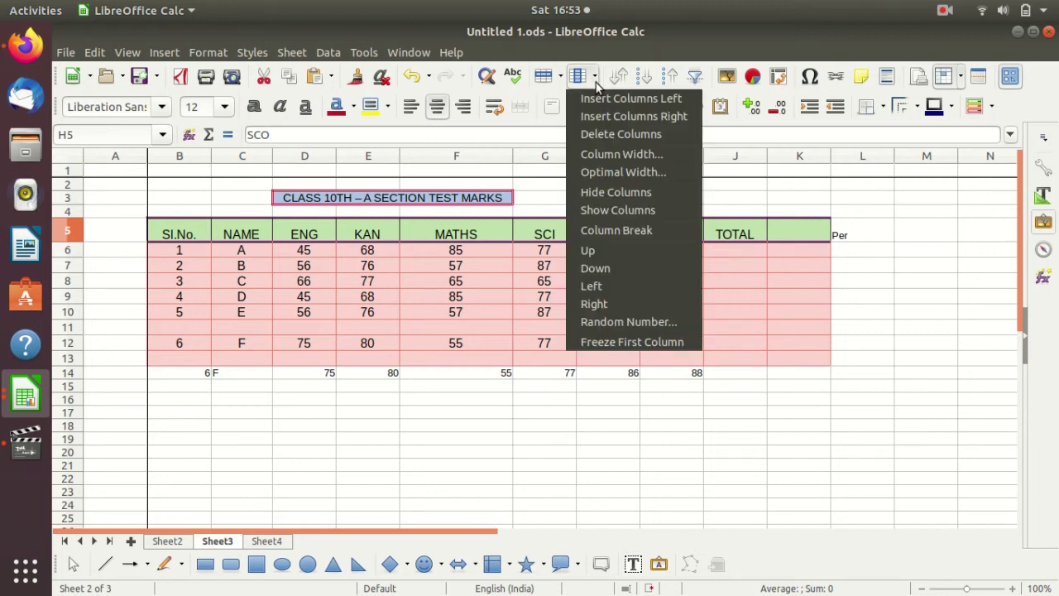
click(626, 116)
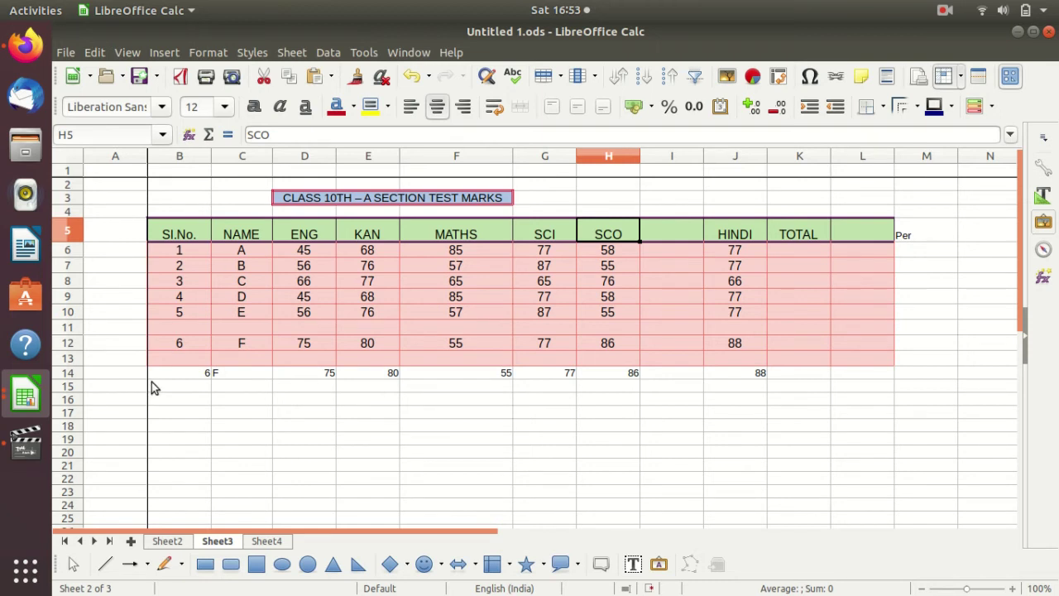
click(180, 329)
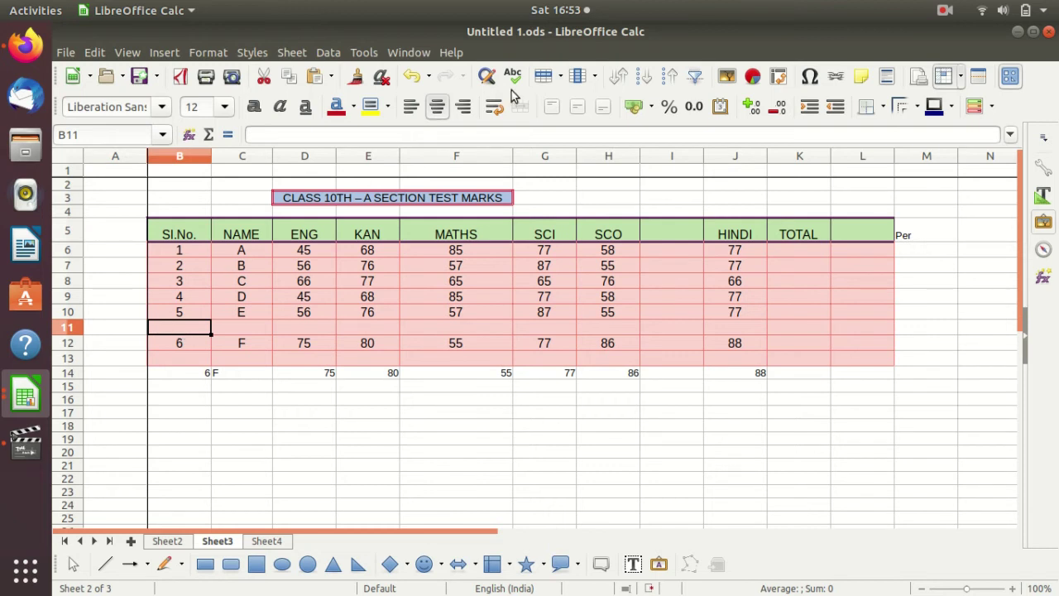
- Delete the empty row 11 above student F
click(560, 76)
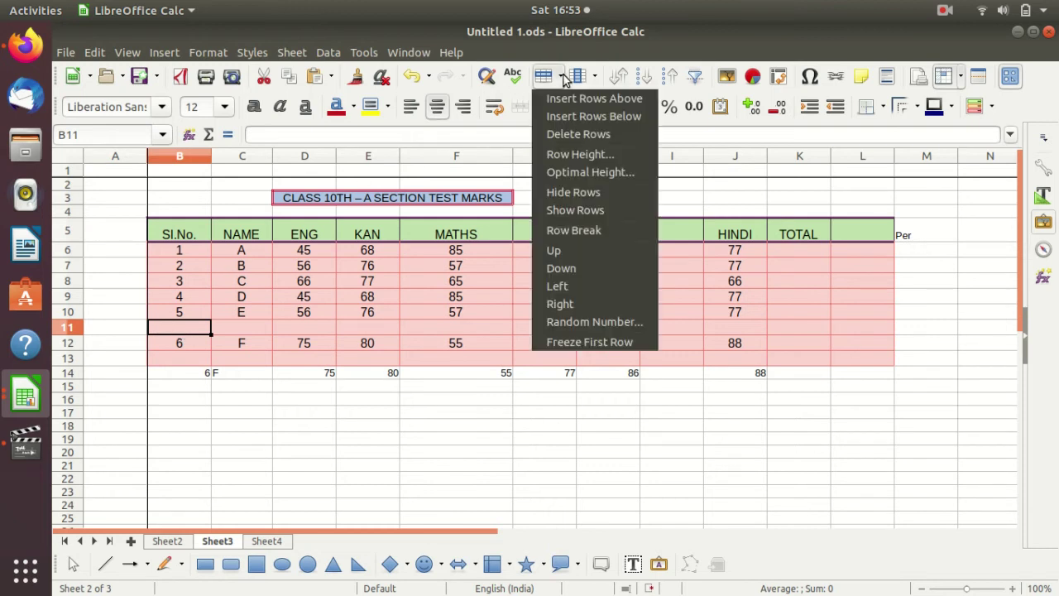
click(581, 136)
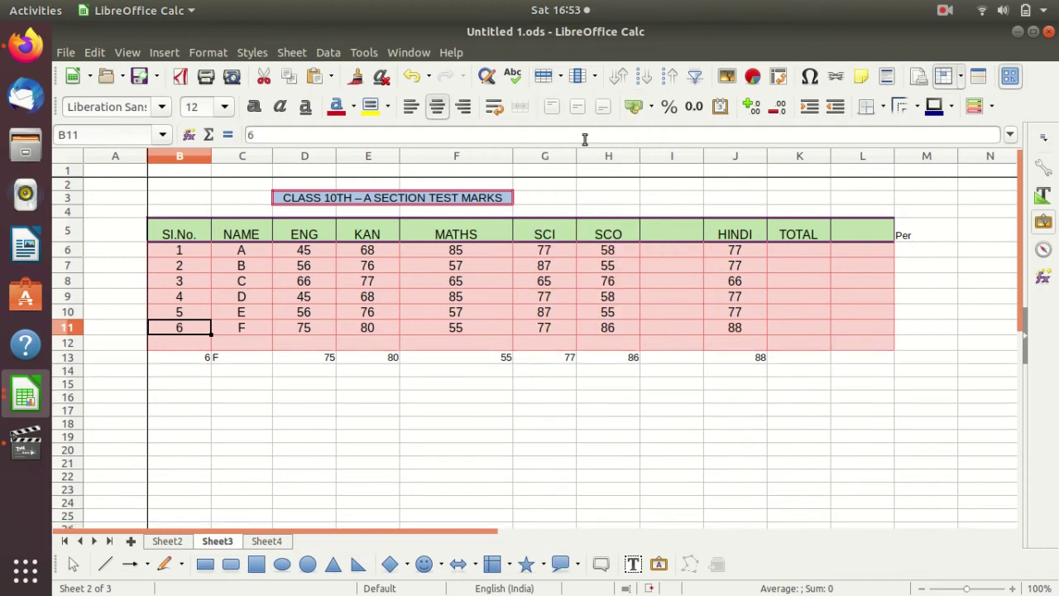
click(451, 383)
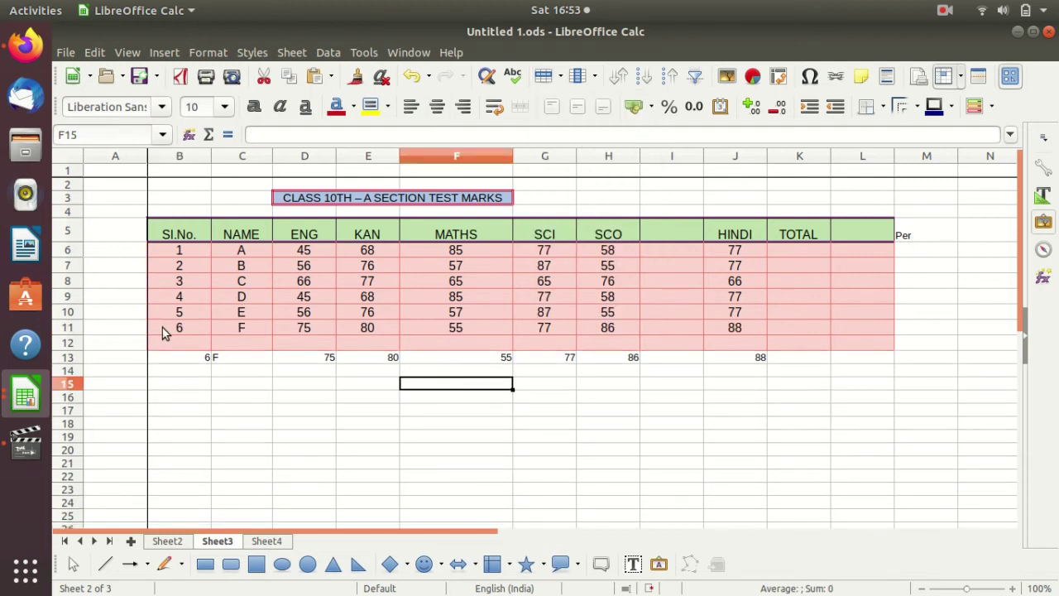
- Delete the empty row 12 below student F, bringing the unformatted copy up
drag(165, 329, 426, 329)
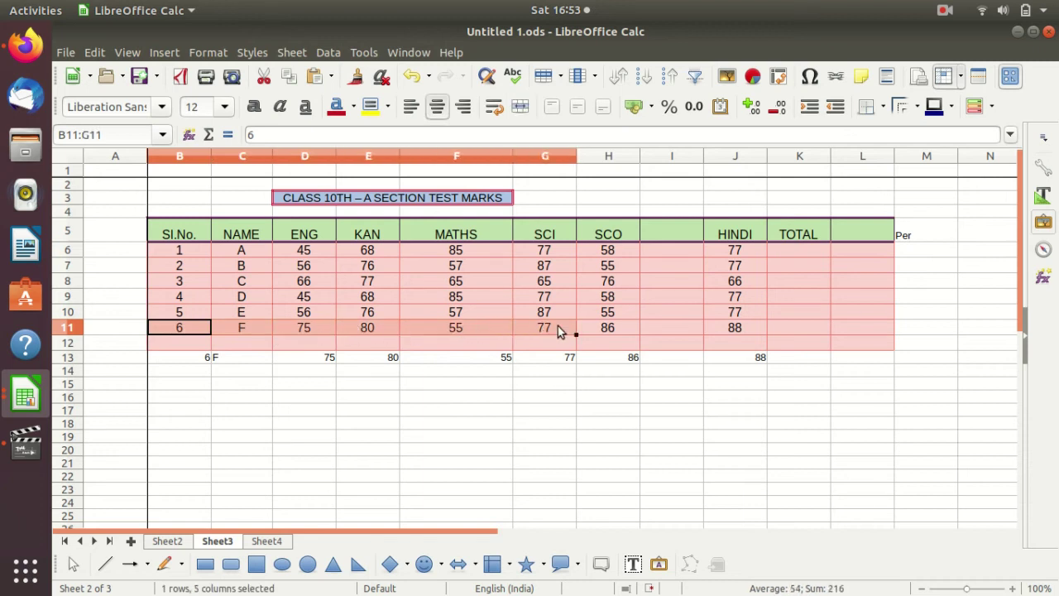
drag(426, 326, 855, 325)
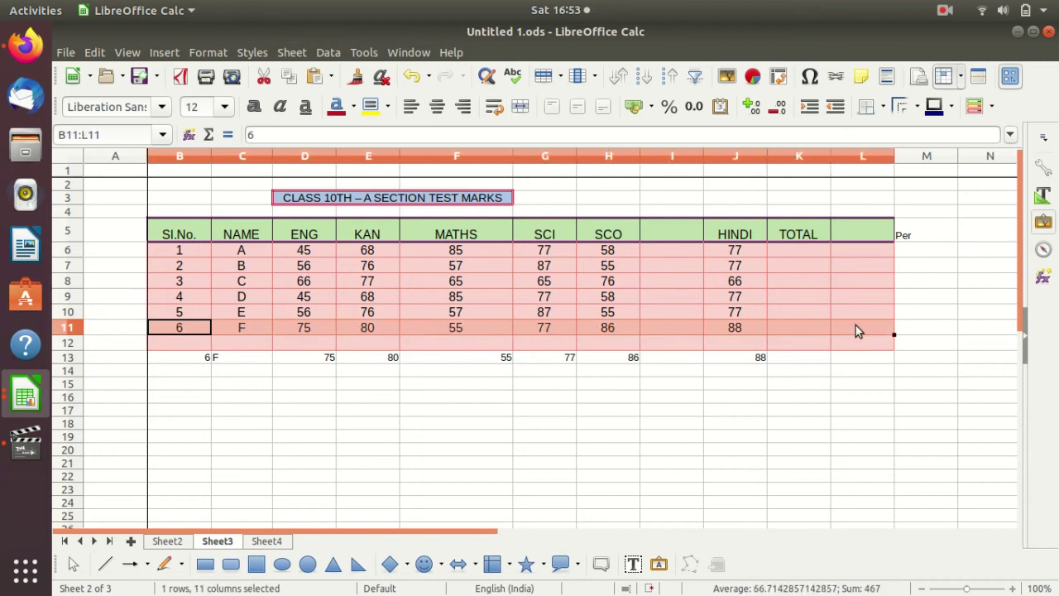
drag(183, 342, 496, 346)
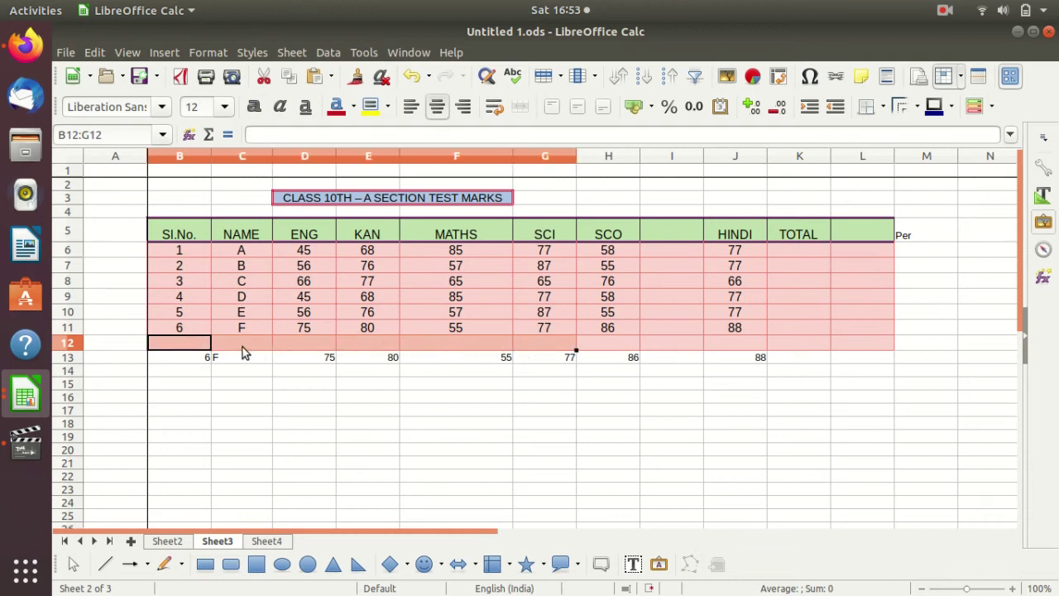
drag(496, 346, 189, 345)
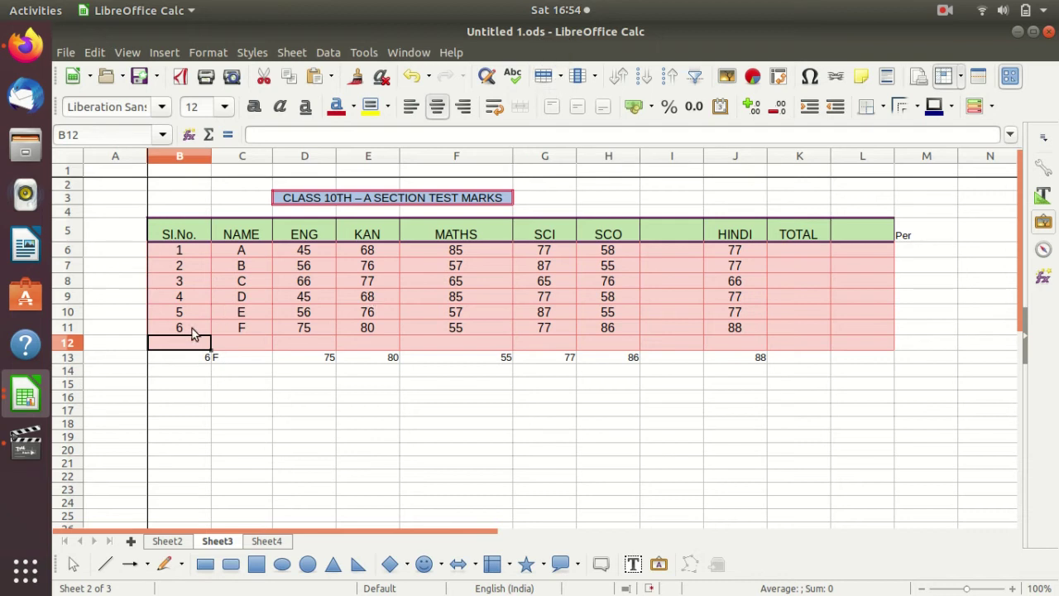
click(559, 76)
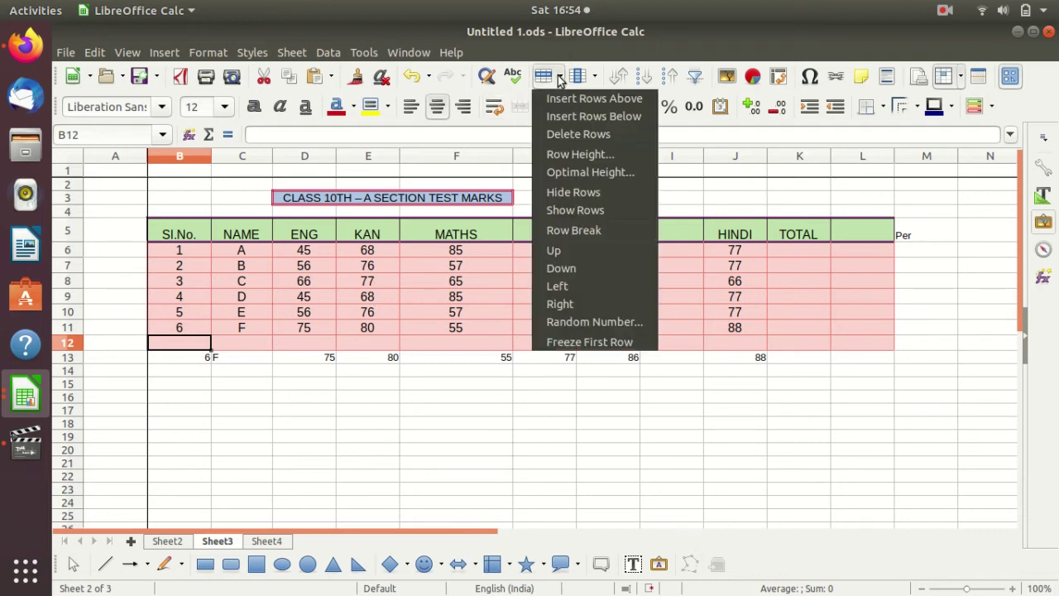
click(570, 135)
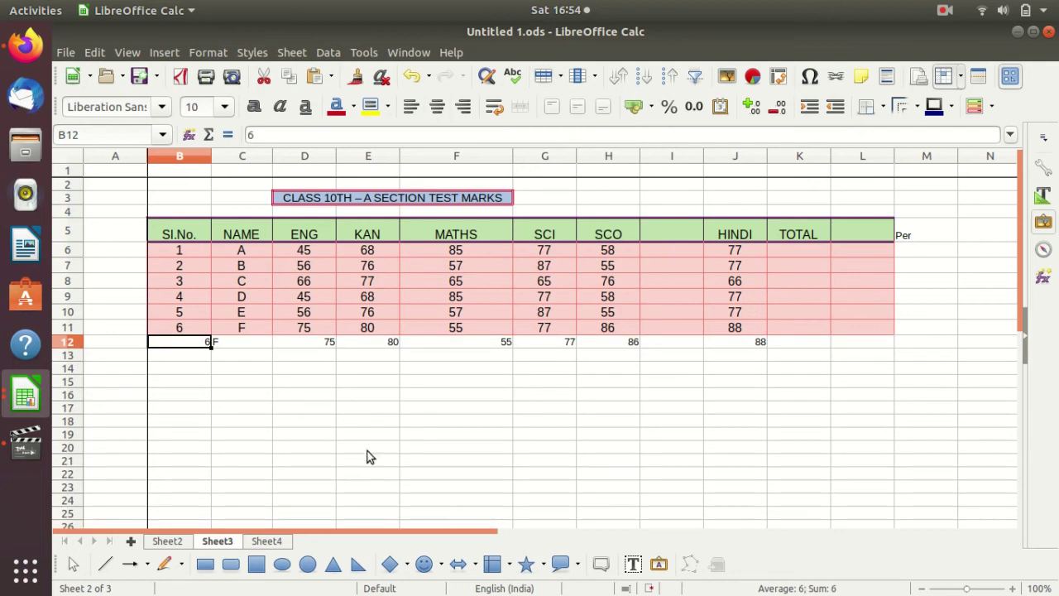
click(669, 236)
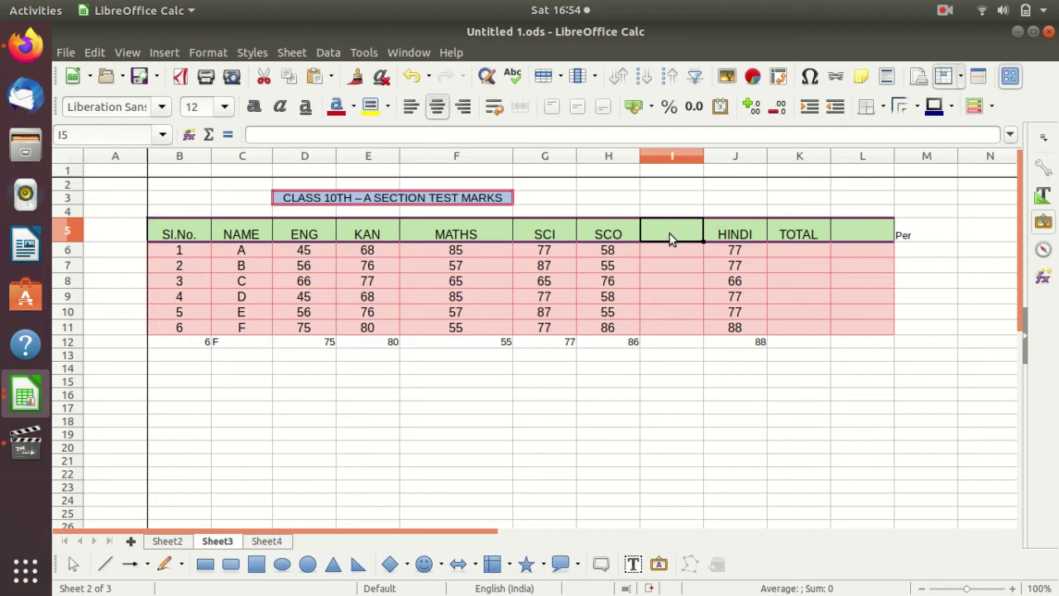
- Delete column H containing SCO with Delete Columns
click(626, 159)
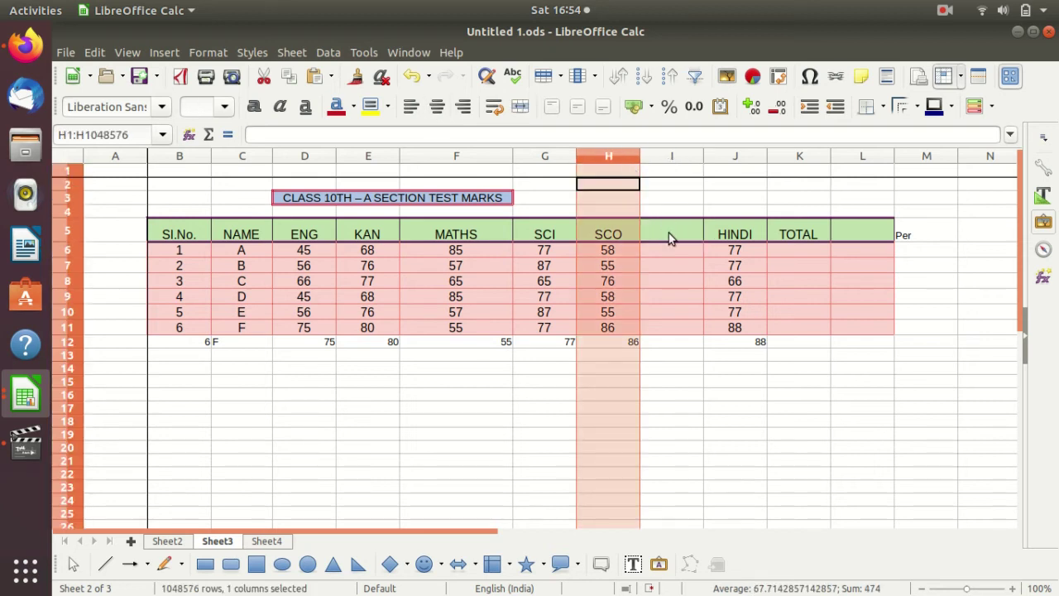
click(595, 76)
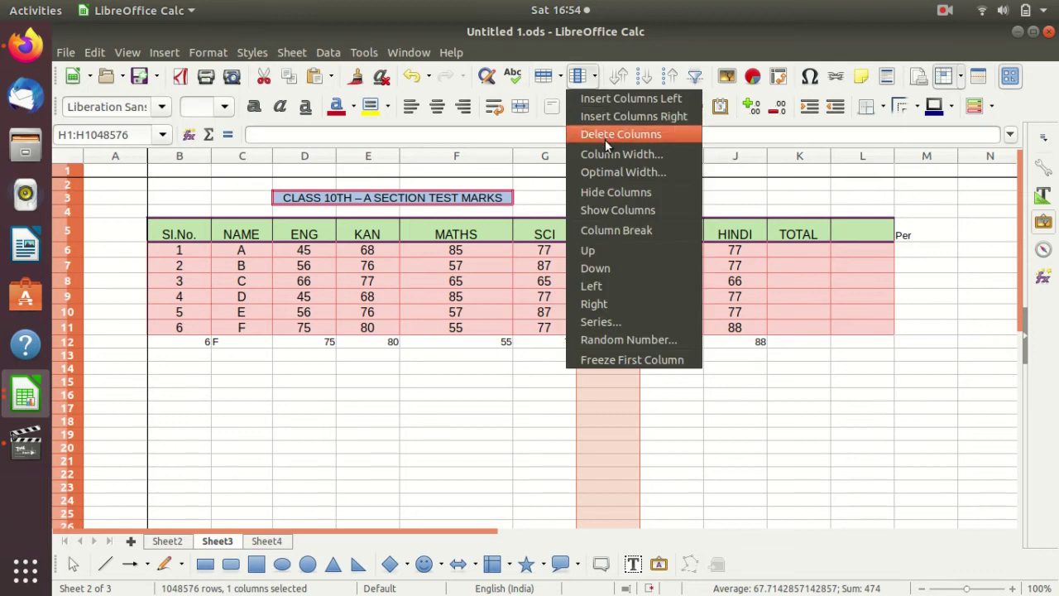
click(605, 138)
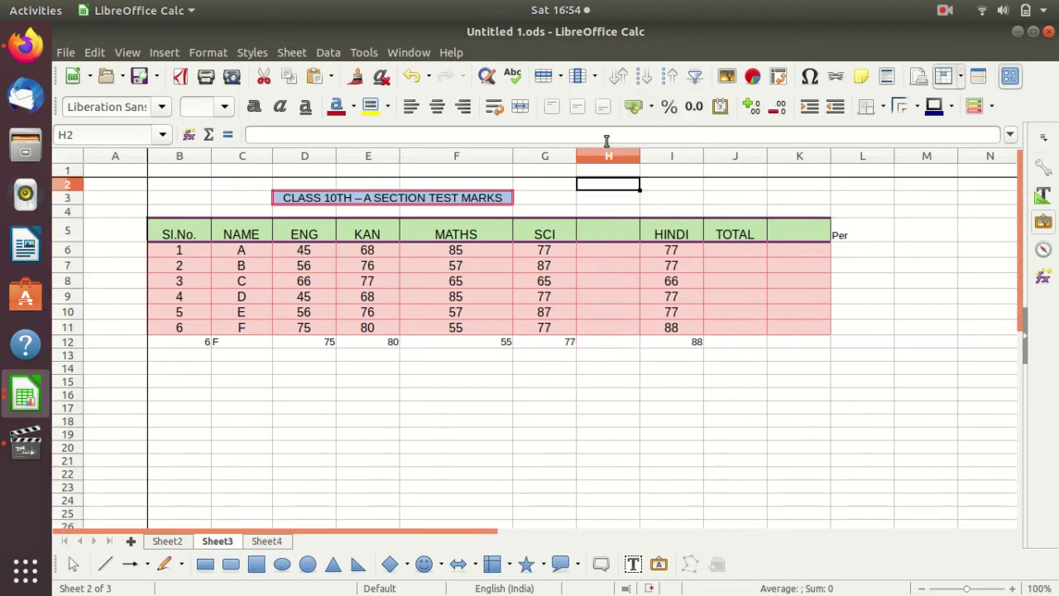
click(601, 232)
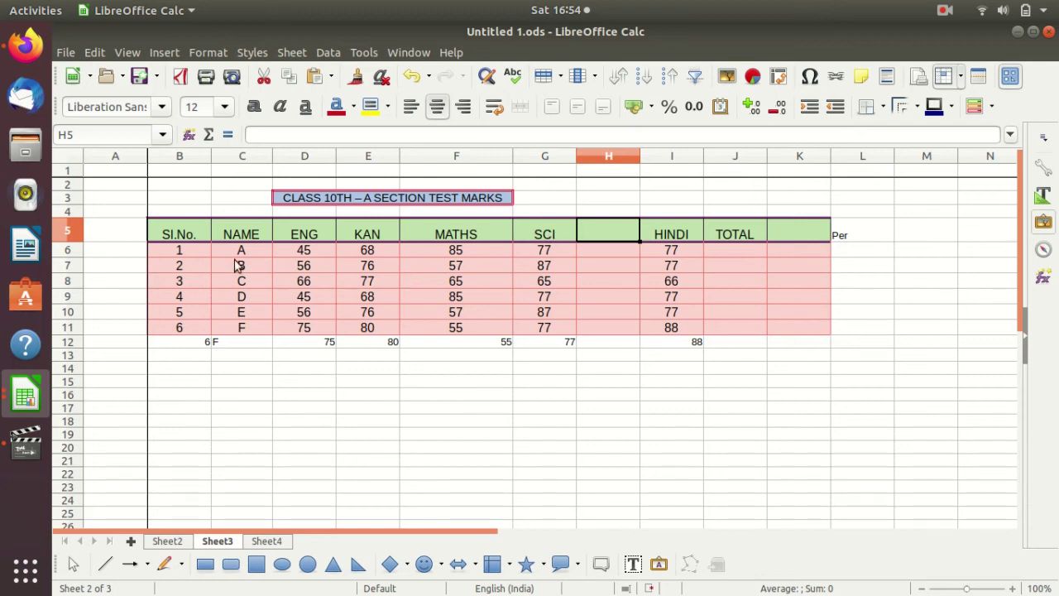
drag(162, 234, 786, 234)
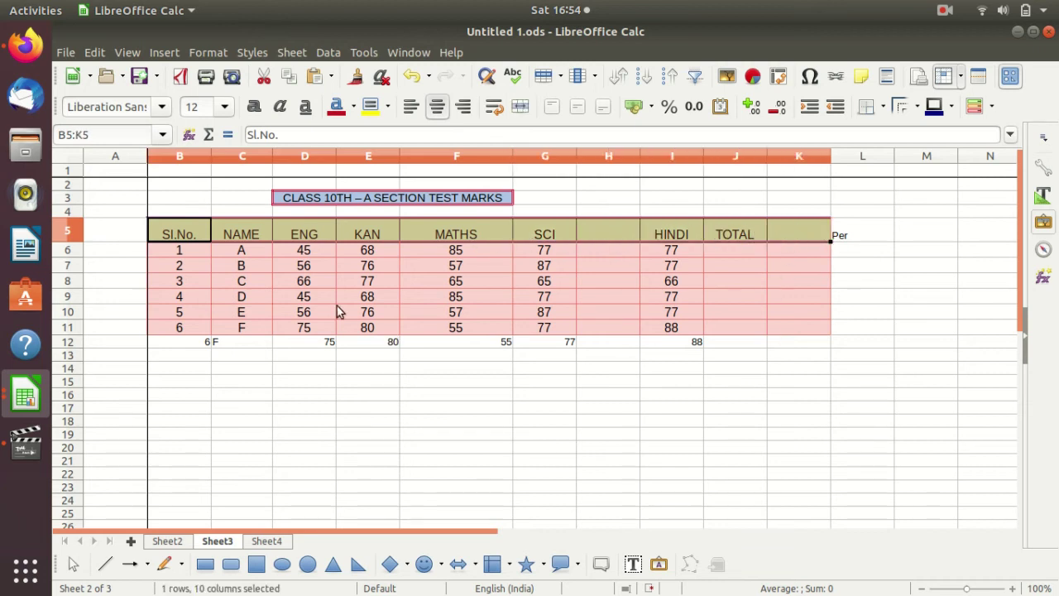
drag(177, 250, 822, 331)
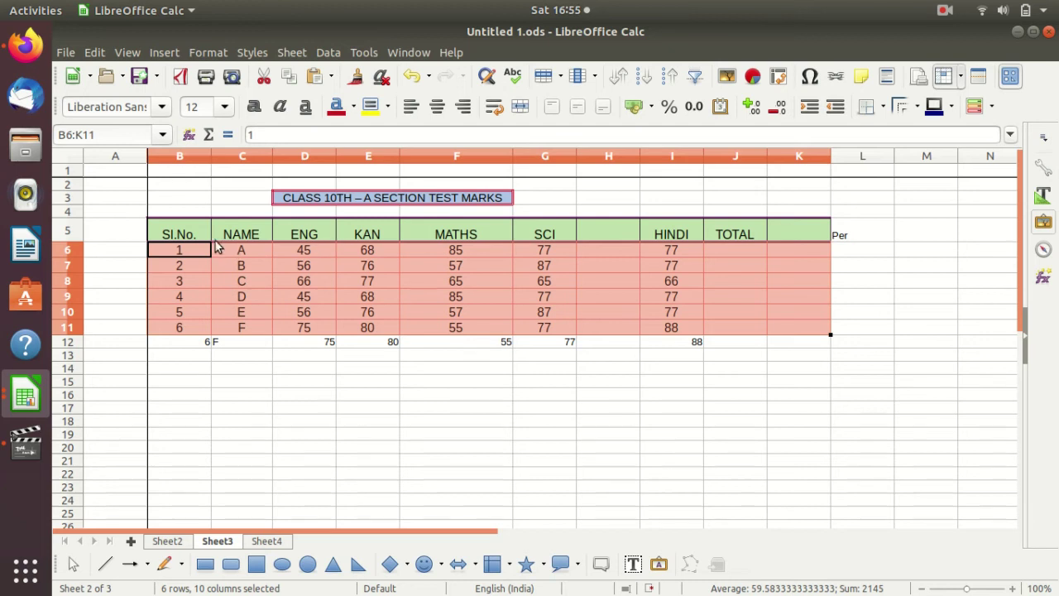
- Raise row 6's height by two increments in the Row Height dialog
click(181, 238)
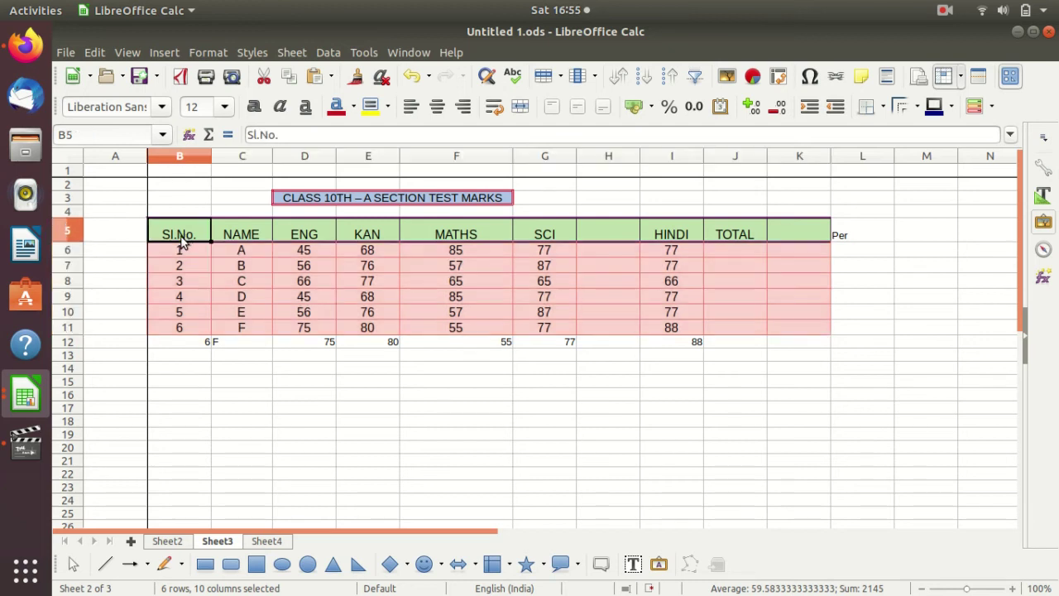
click(180, 254)
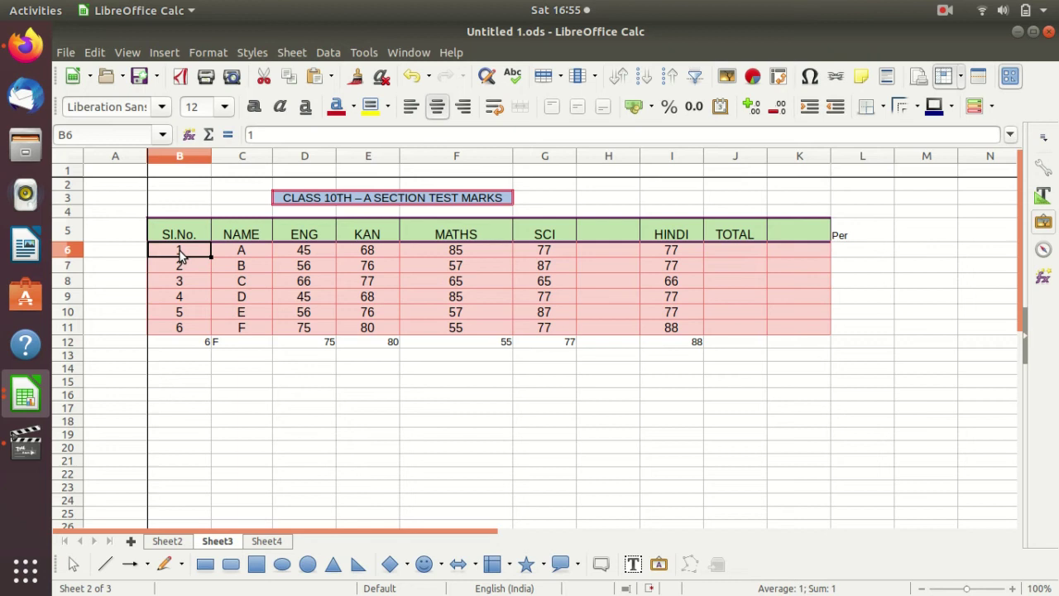
click(546, 76)
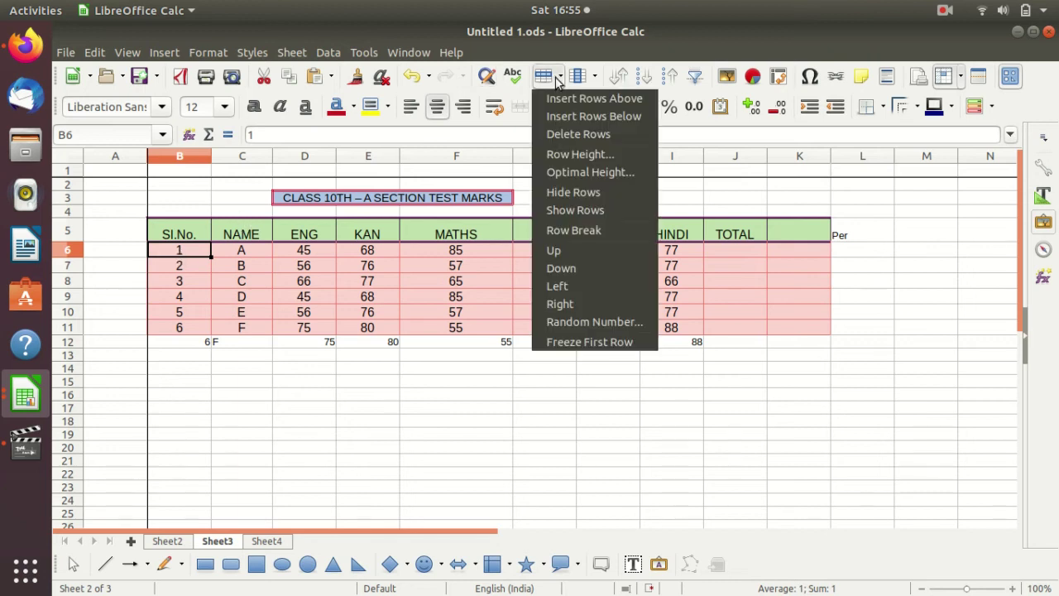
click(579, 154)
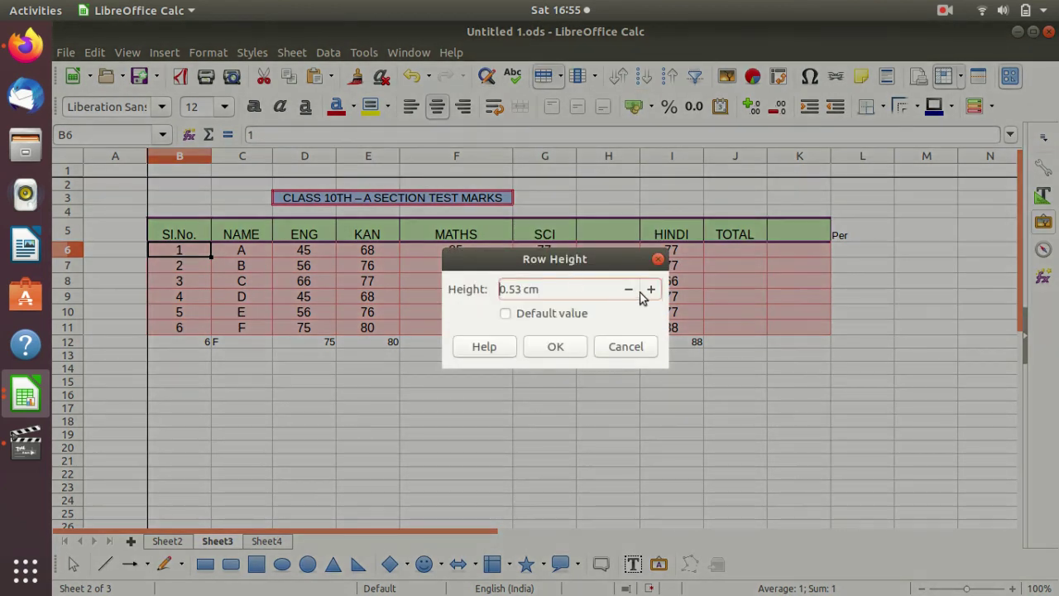
click(653, 290)
click(653, 291)
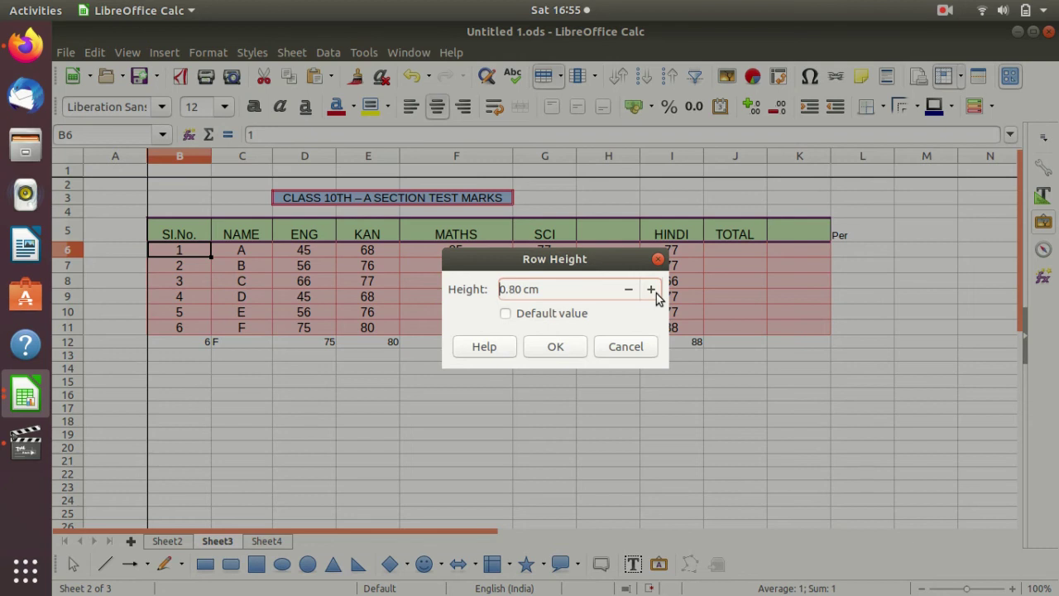
click(556, 346)
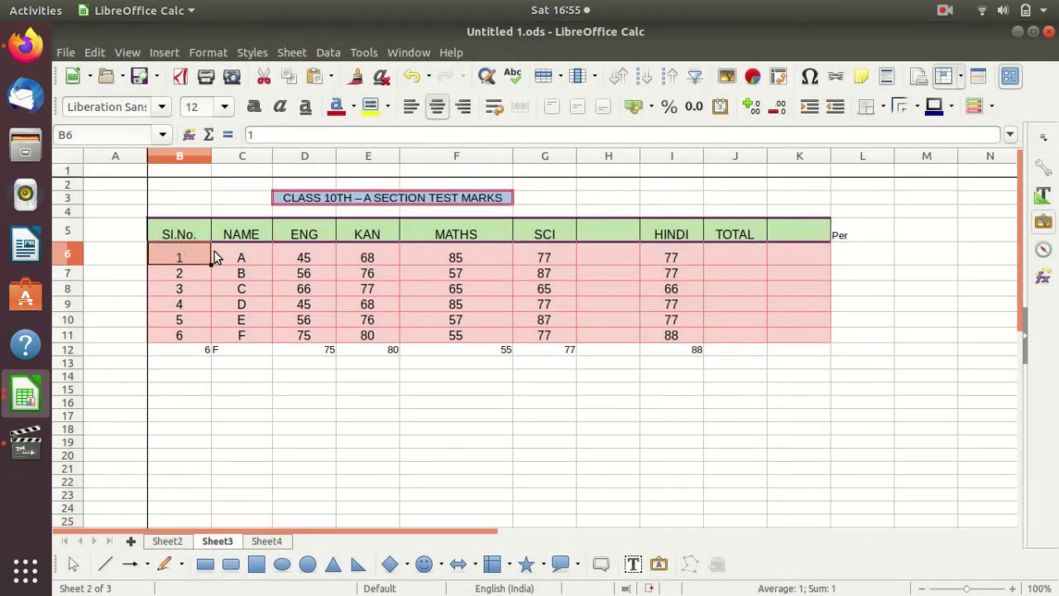
drag(214, 253, 775, 248)
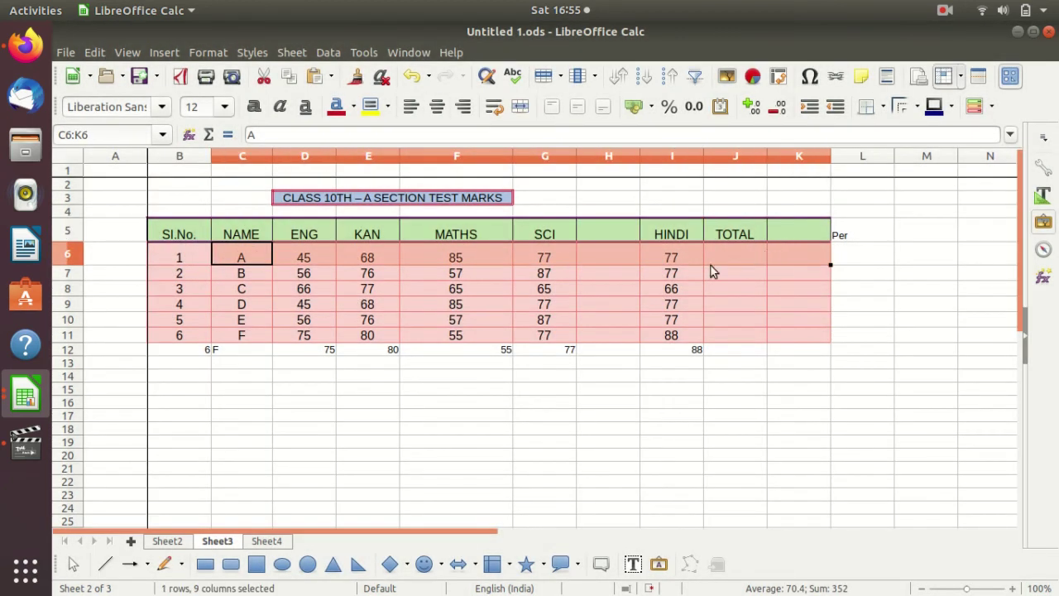
click(184, 280)
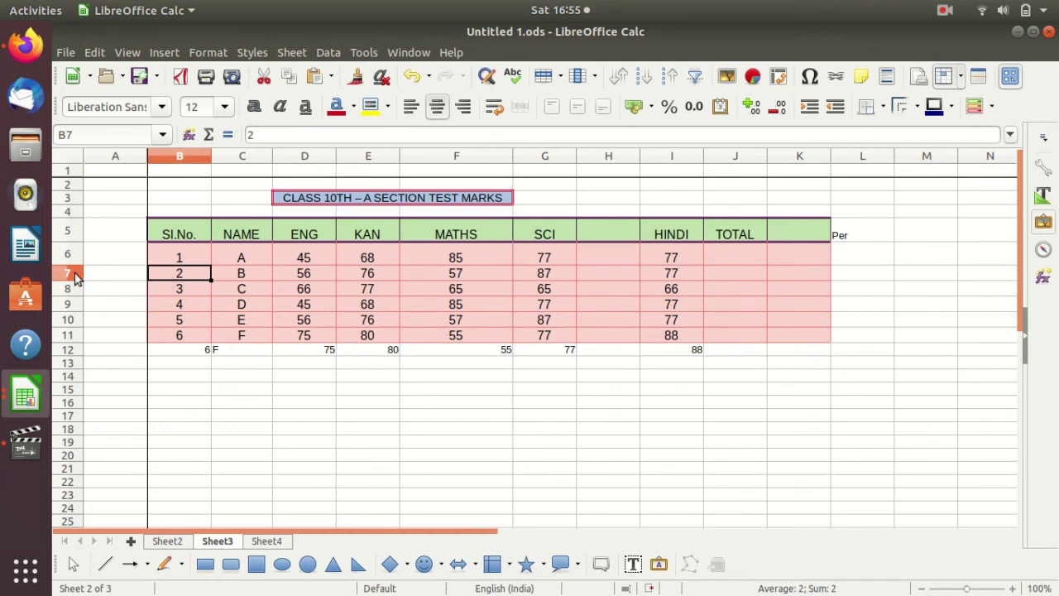
- Set row 7 (student B) to a height of 0.70 cm
drag(67, 170, 74, 428)
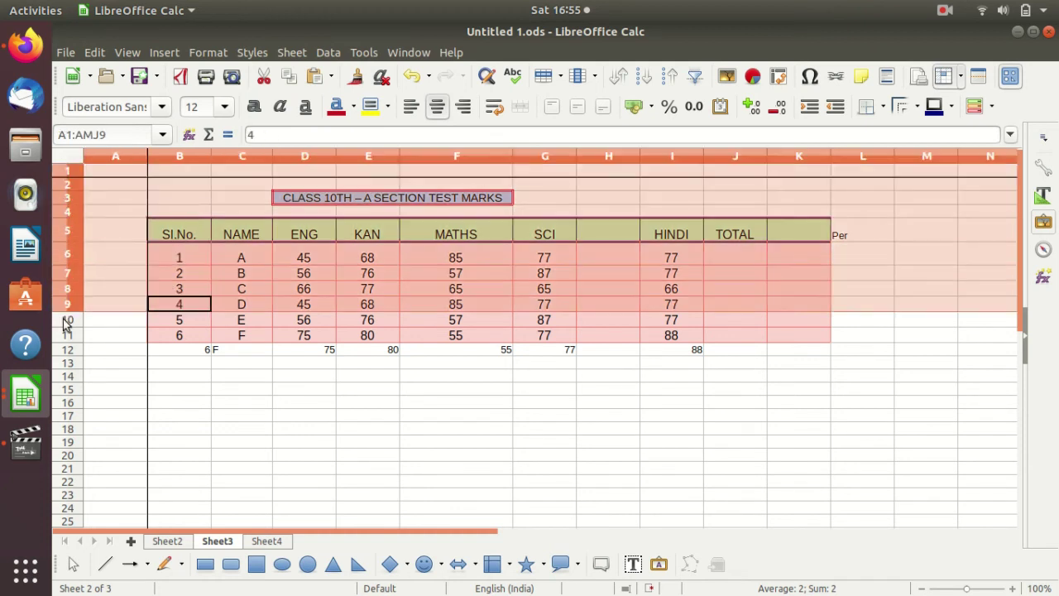
click(100, 281)
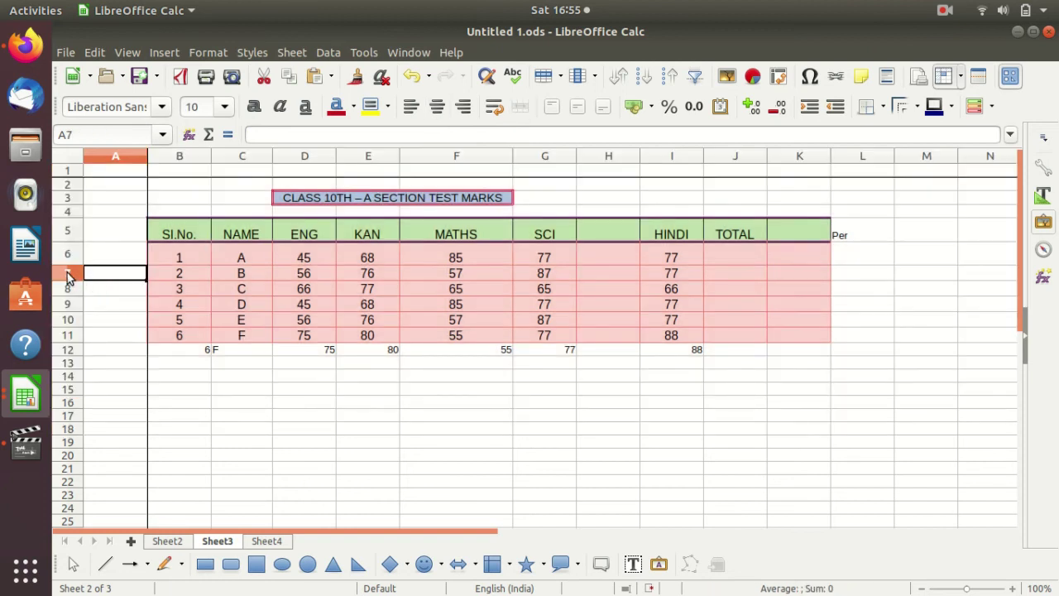
click(68, 278)
right_click(67, 278)
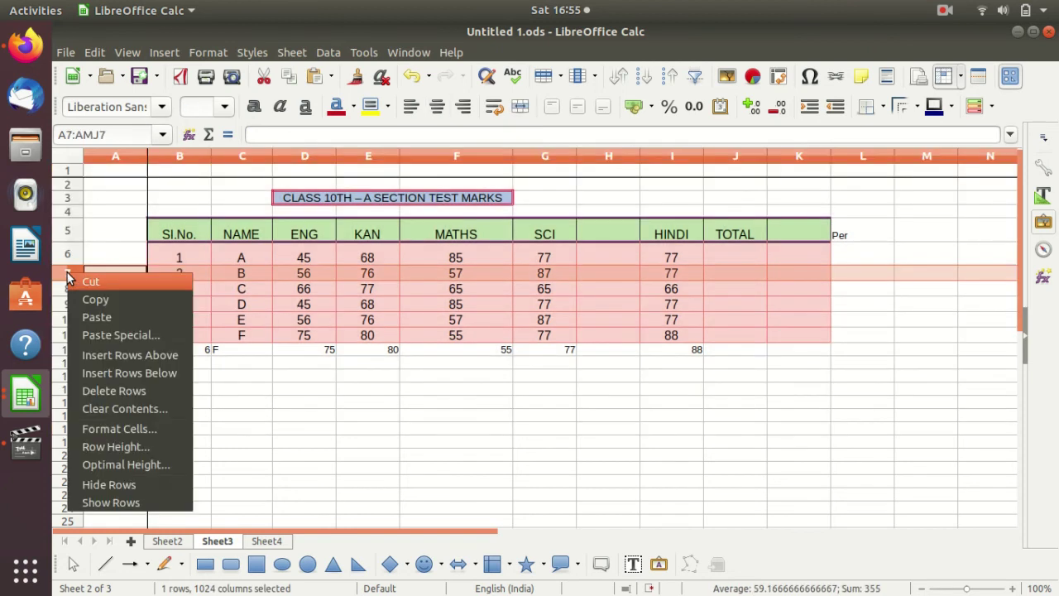
click(144, 447)
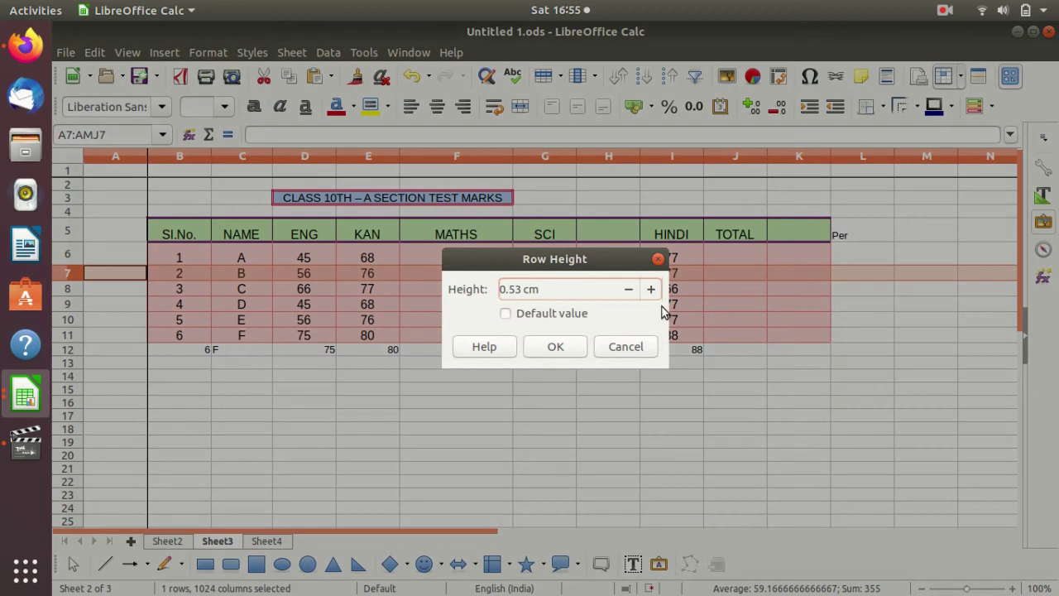
click(653, 288)
click(653, 289)
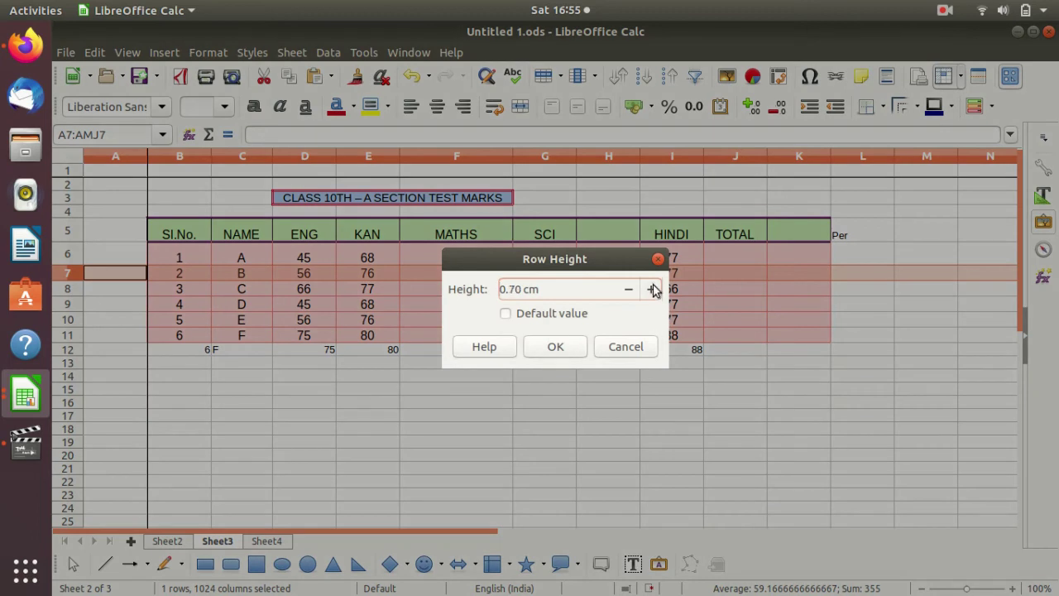
click(569, 348)
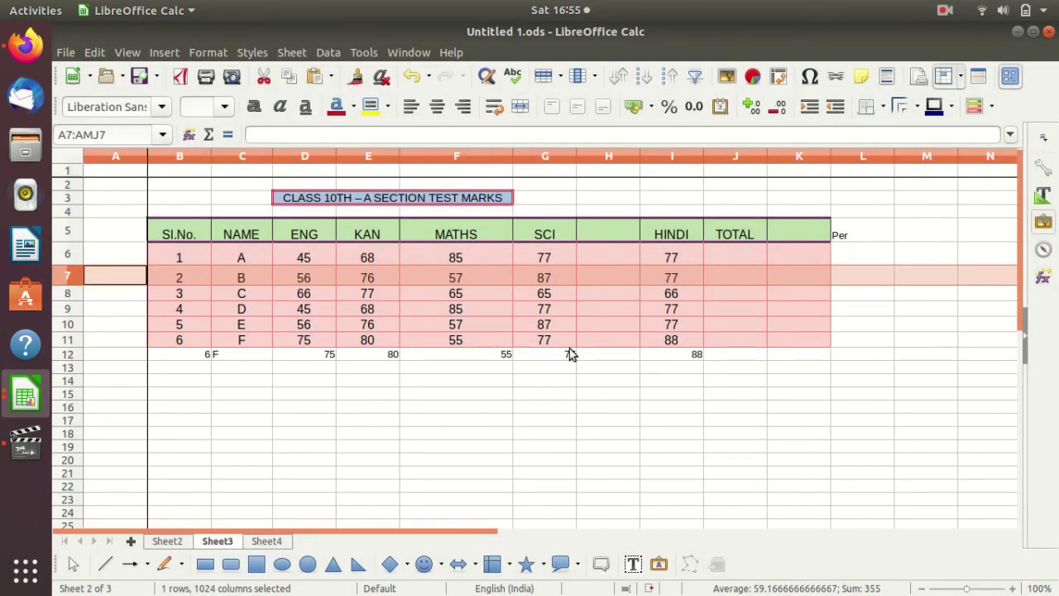
right_click(69, 279)
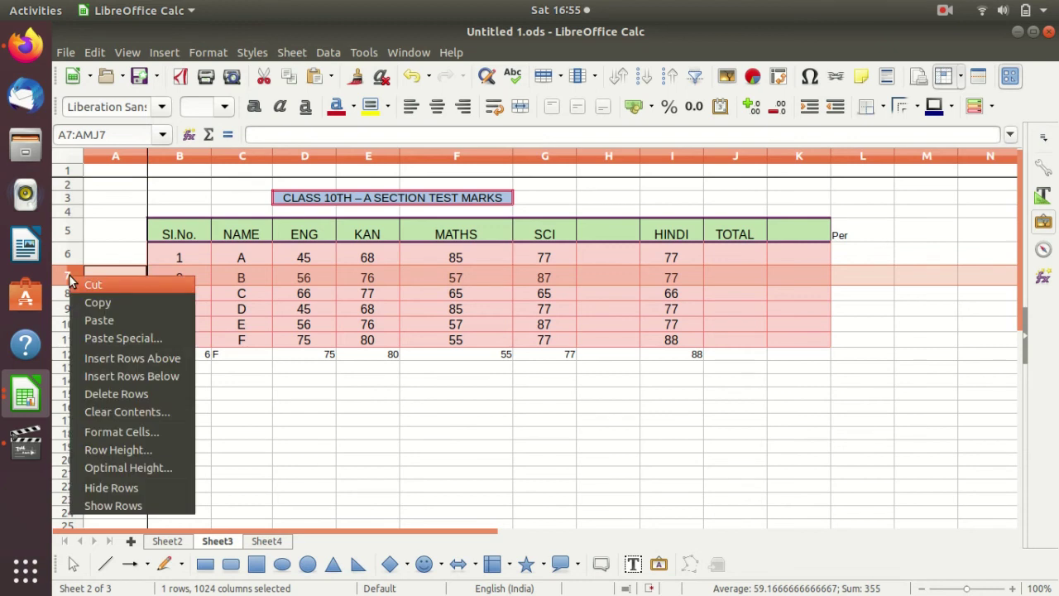
click(435, 422)
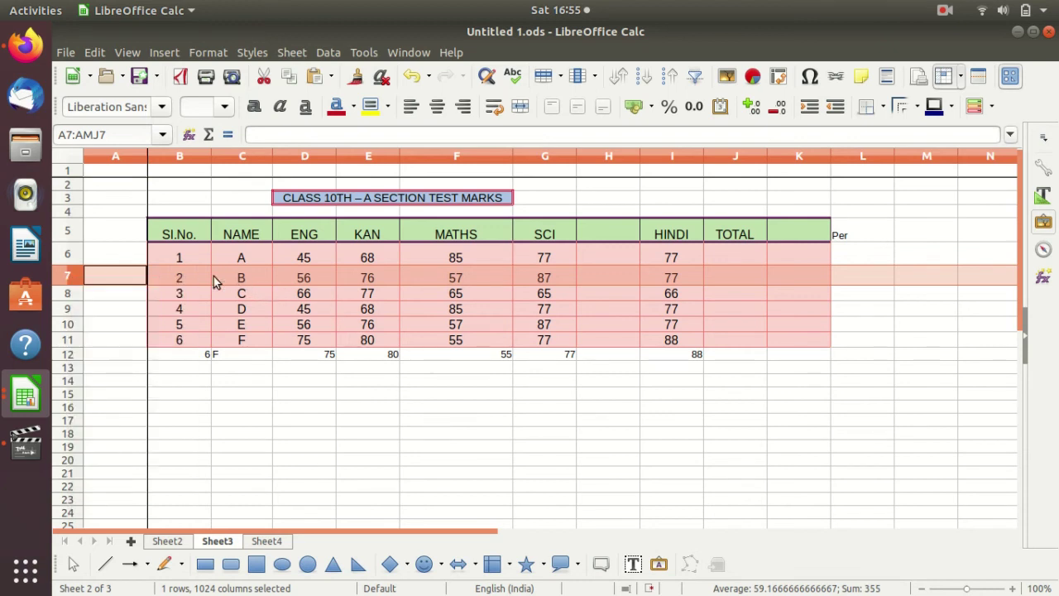
- Set row 8 (student C) to a height of 0.80 cm using the Rows menu
click(214, 276)
click(207, 278)
click(203, 295)
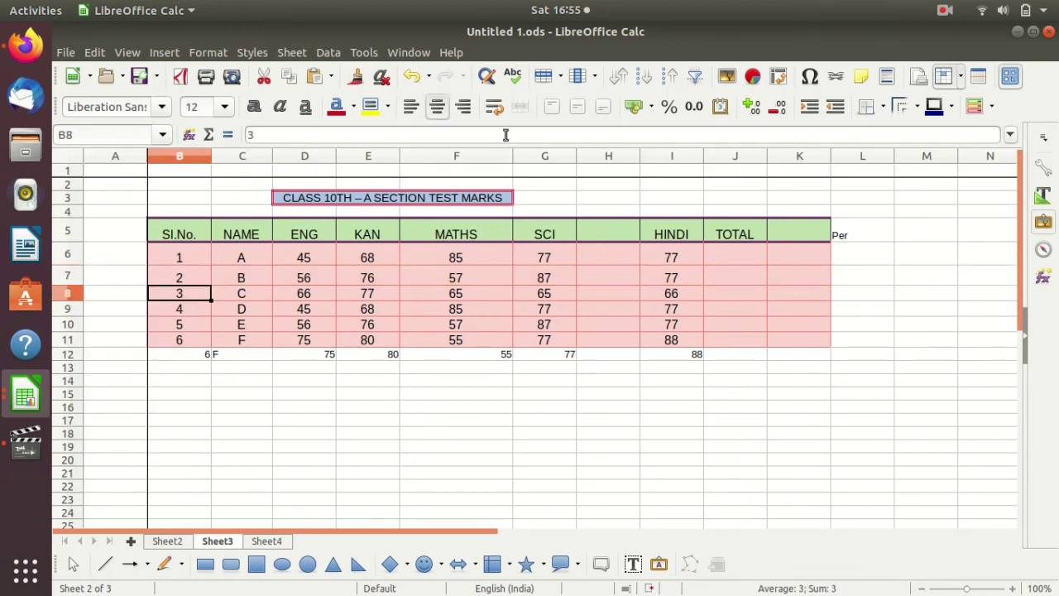
click(560, 76)
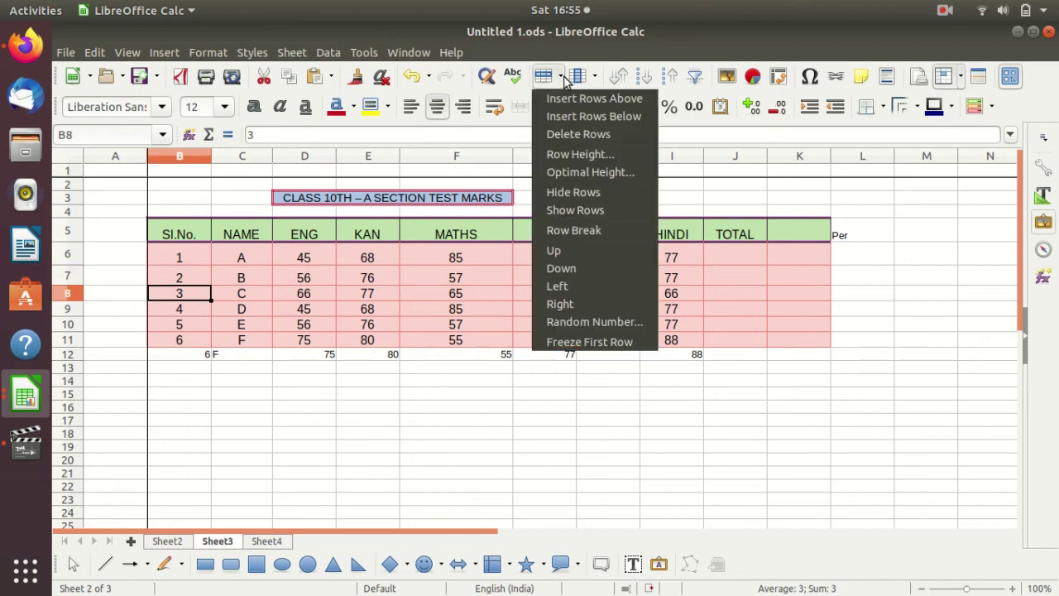
click(580, 155)
click(648, 290)
click(648, 290)
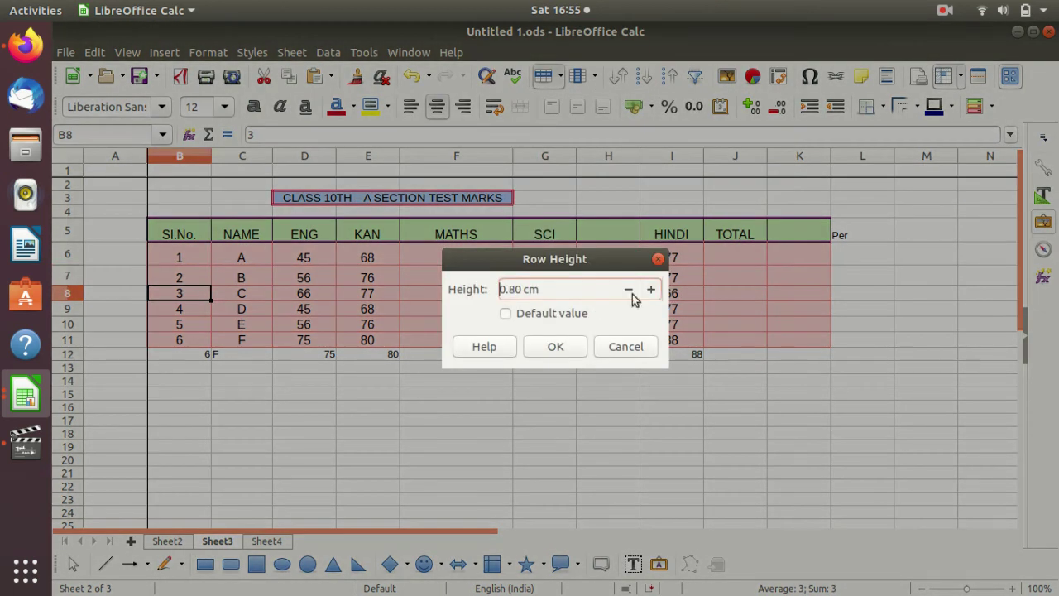
click(556, 347)
click(554, 414)
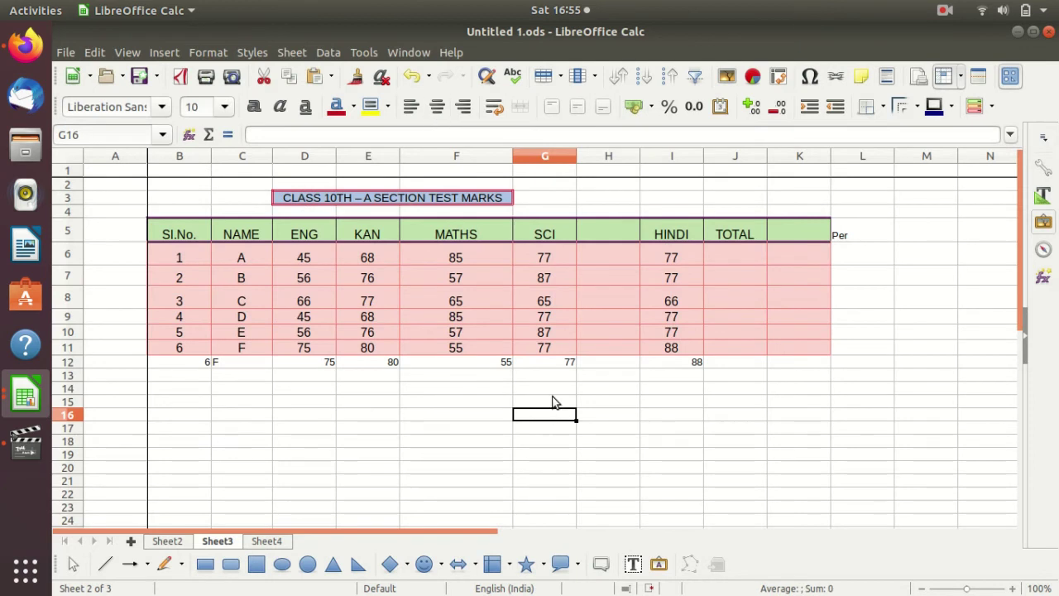
- Reset the HINDI column I to its default width
click(674, 155)
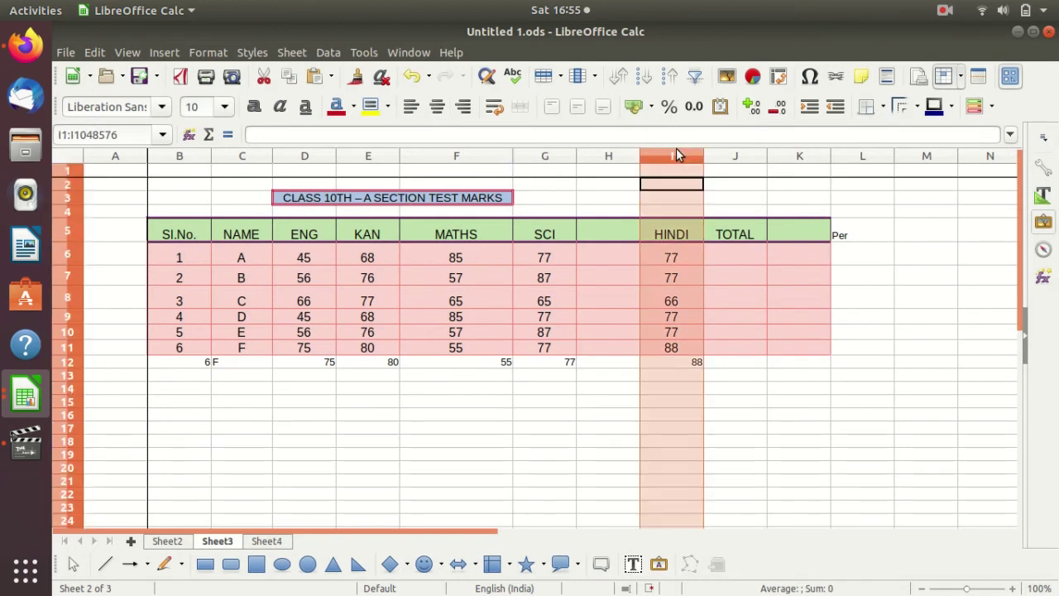
click(671, 161)
click(593, 77)
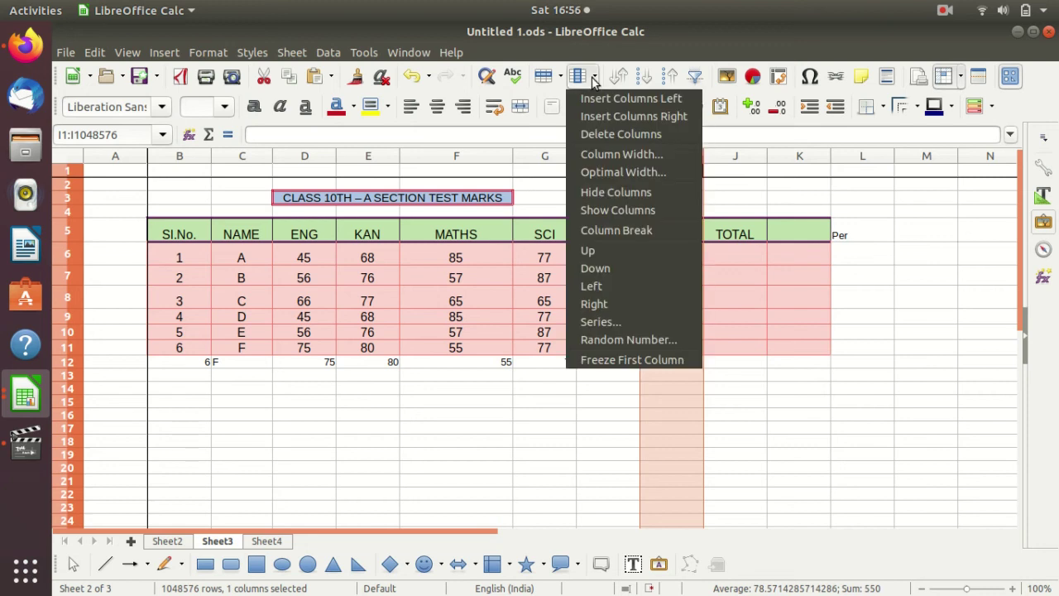
click(620, 154)
click(651, 290)
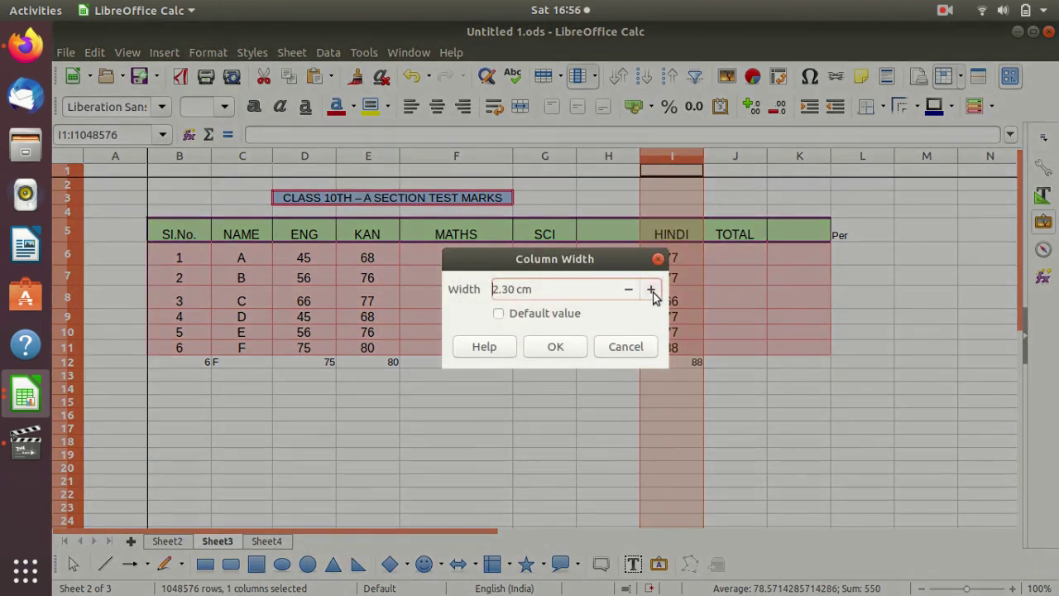
click(499, 315)
click(550, 347)
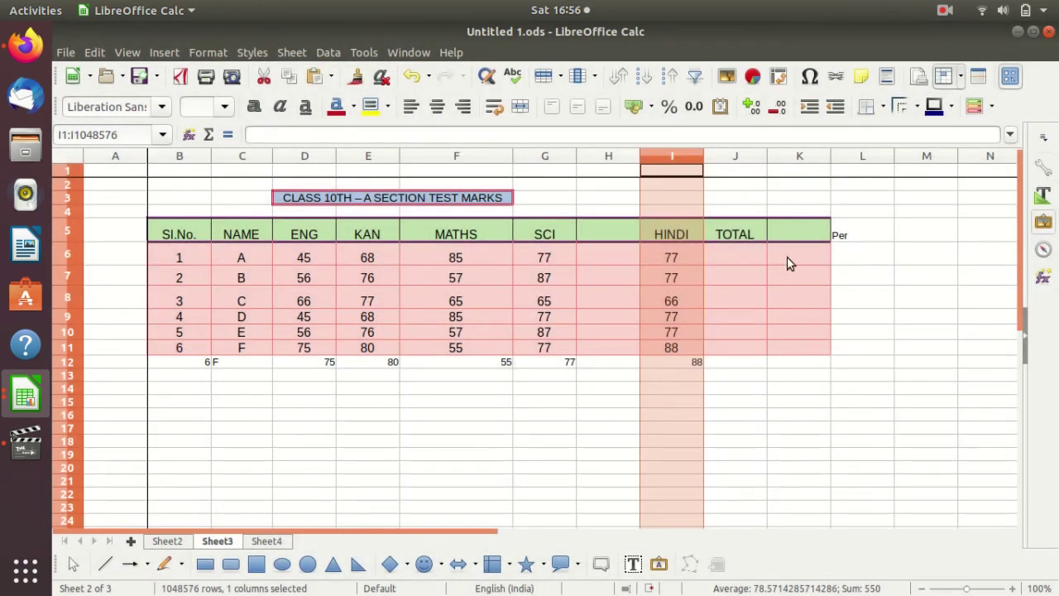
click(749, 200)
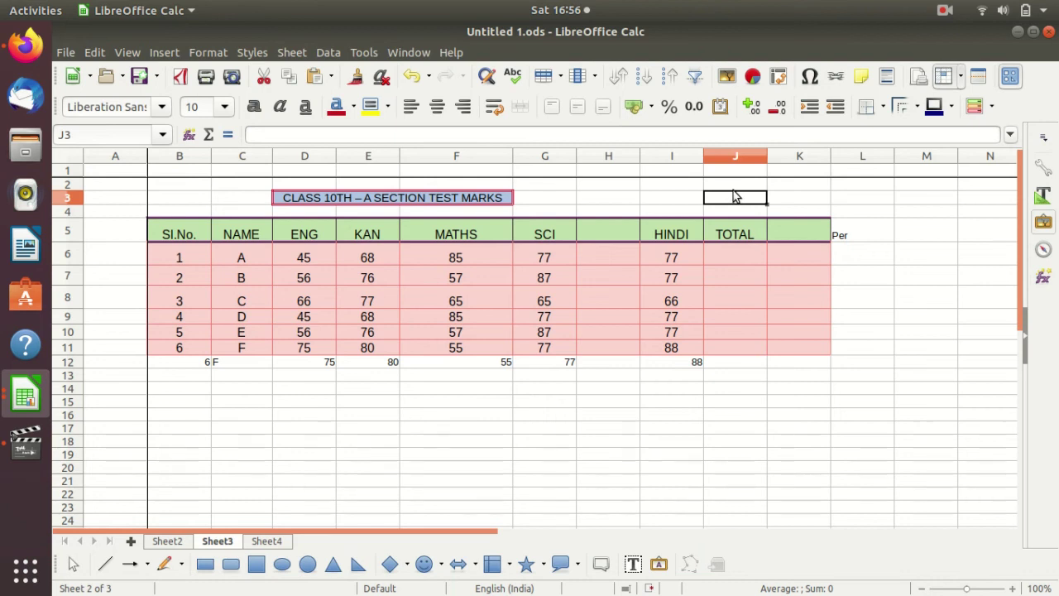
- Widen the empty column K after TOTAL slightly beyond its default 2.26 cm
click(782, 154)
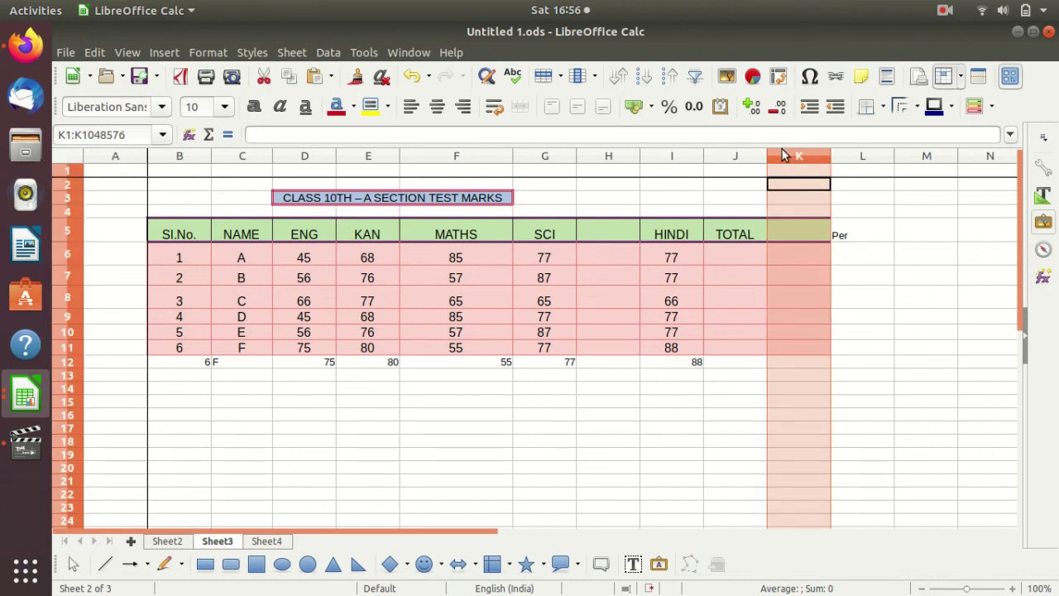
right_click(783, 154)
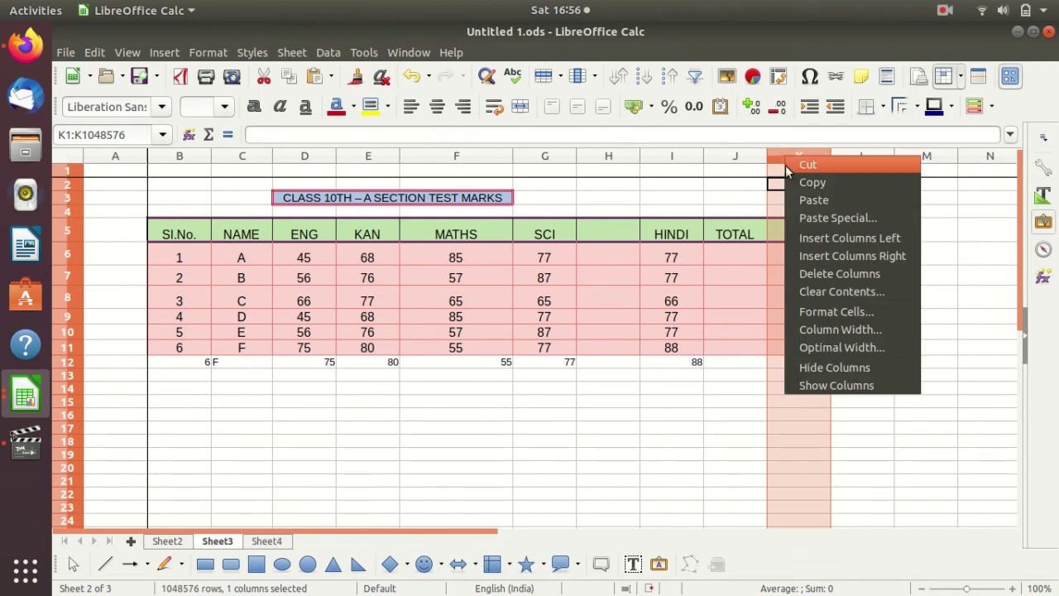
click(859, 331)
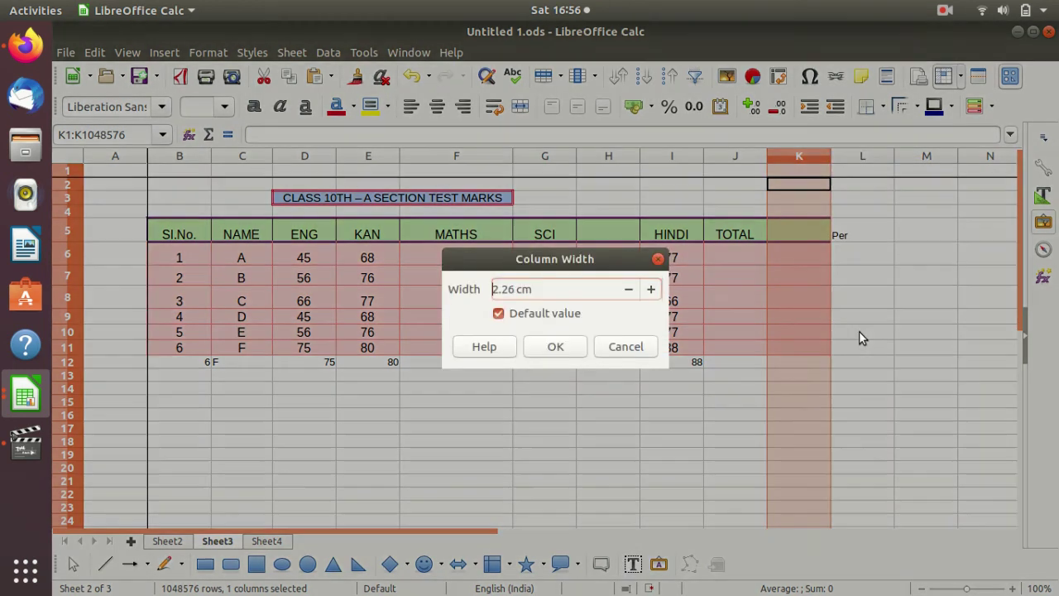
click(653, 288)
click(571, 347)
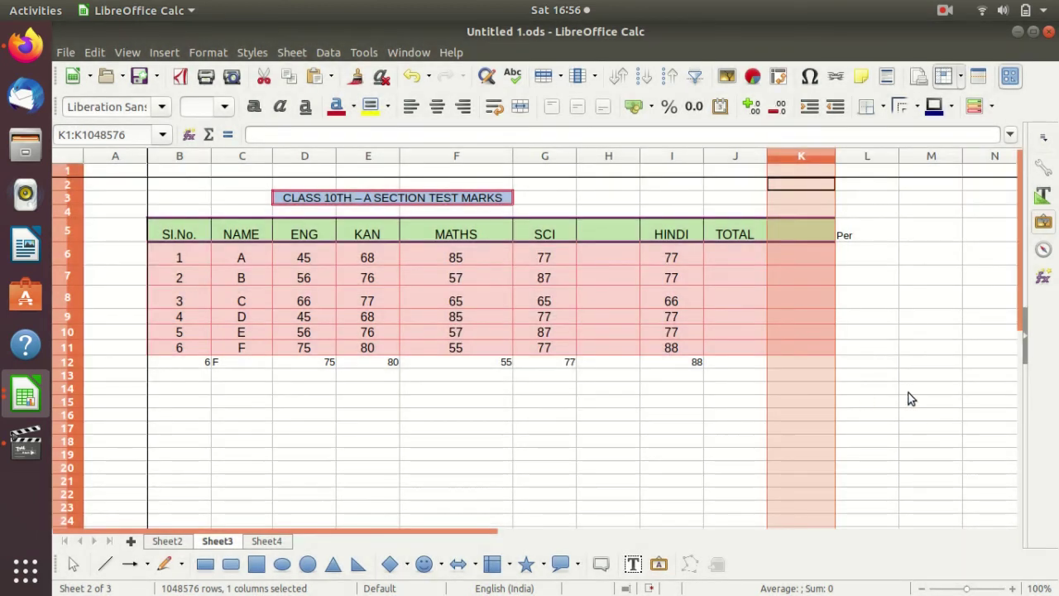
click(925, 347)
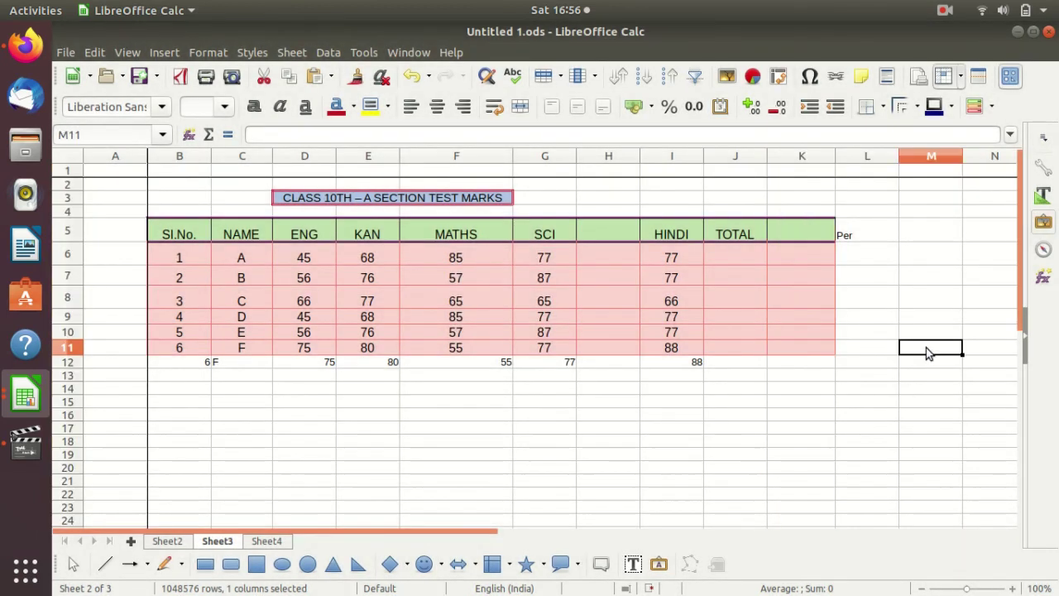
- Insert an entire blank row at B8, above student C
right_click(179, 299)
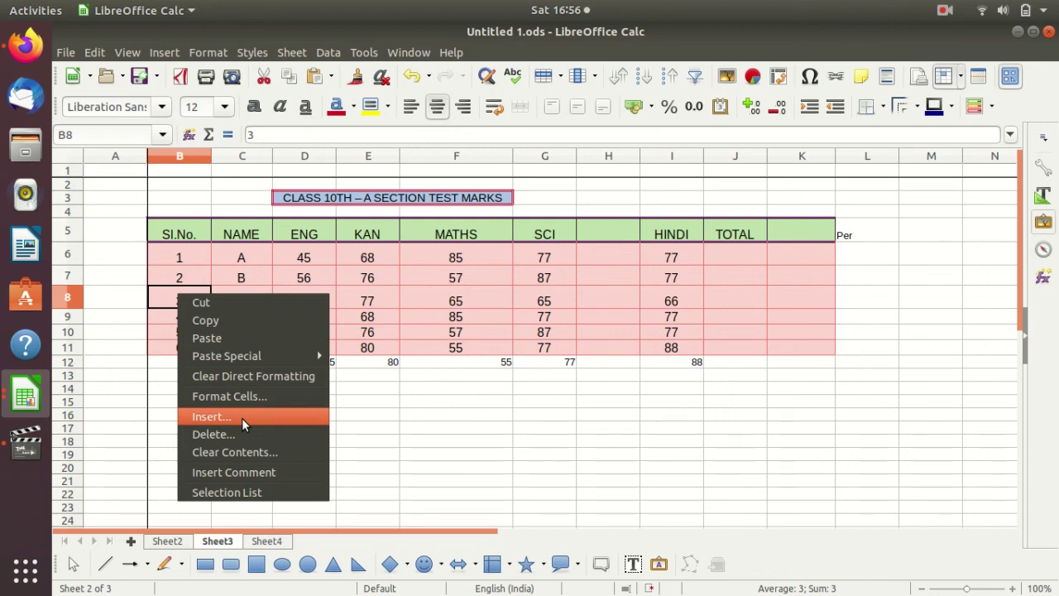
click(242, 417)
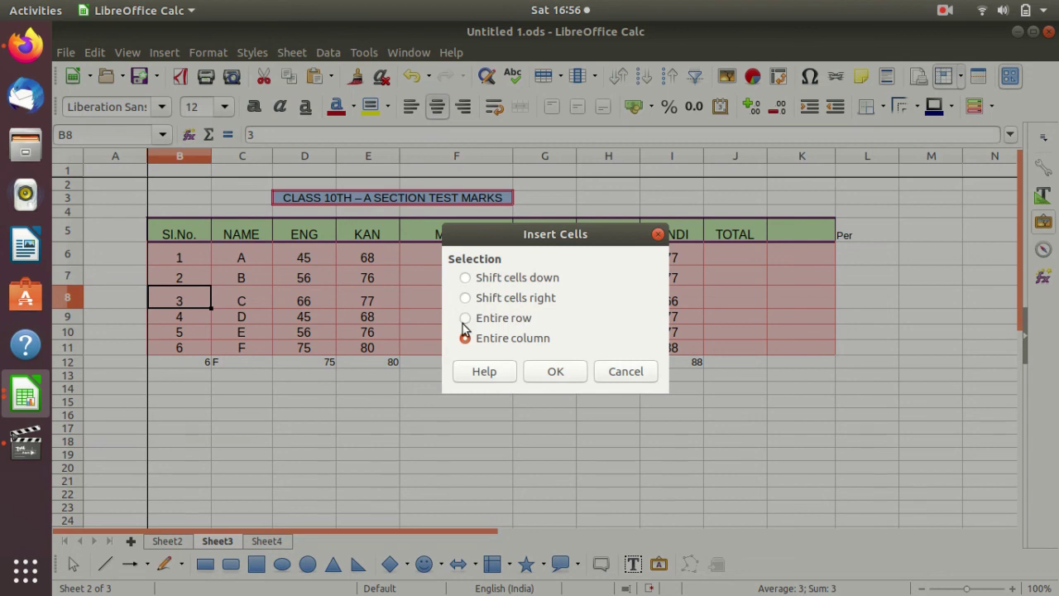
click(465, 318)
click(555, 374)
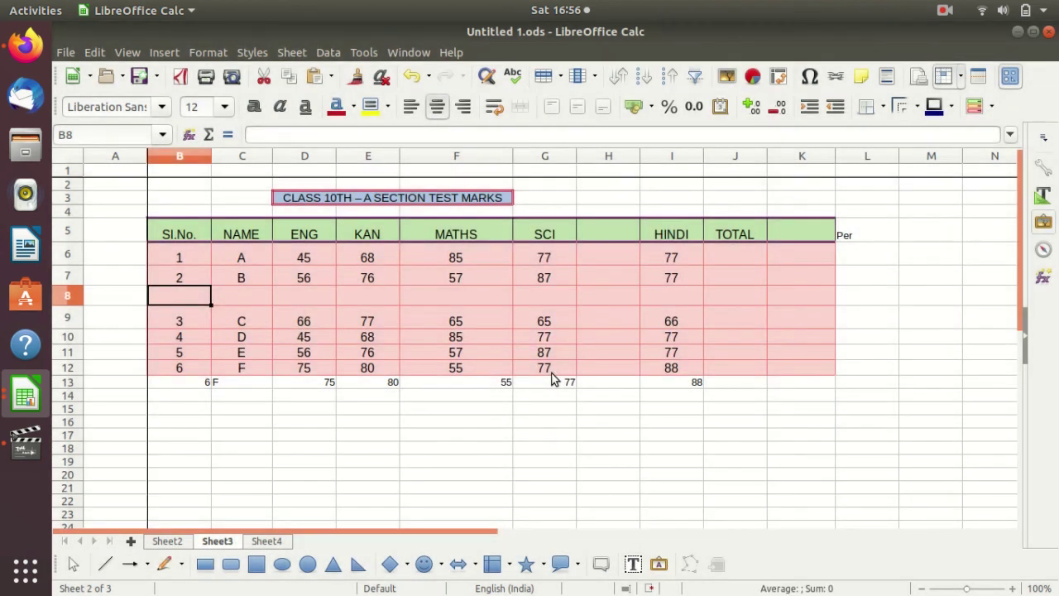
- Reopen the Insert Cells dialog at B9 and cancel, leaving the sheet unchanged
click(183, 322)
right_click(183, 322)
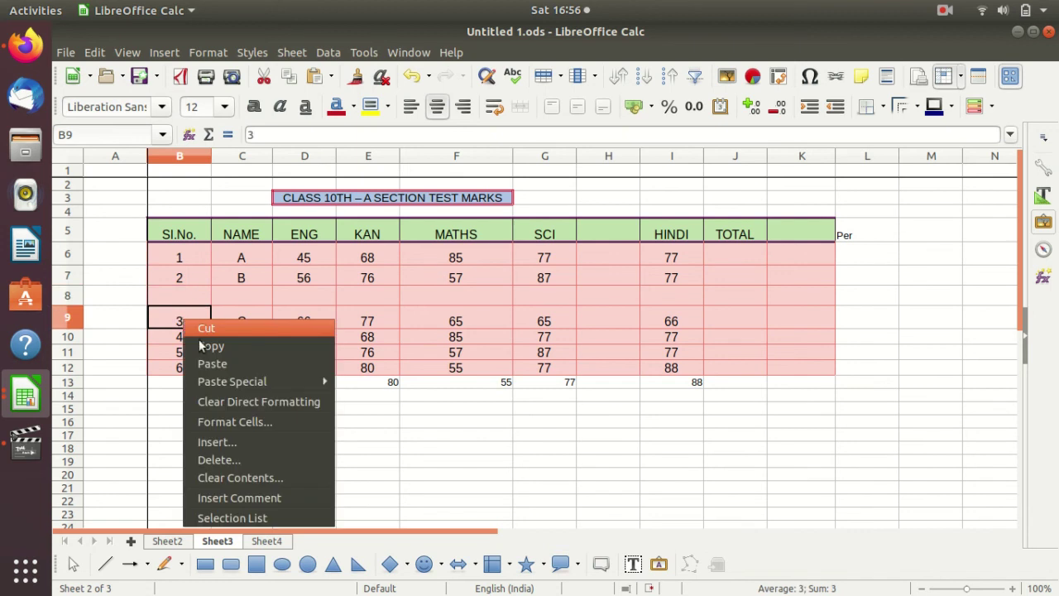
click(238, 439)
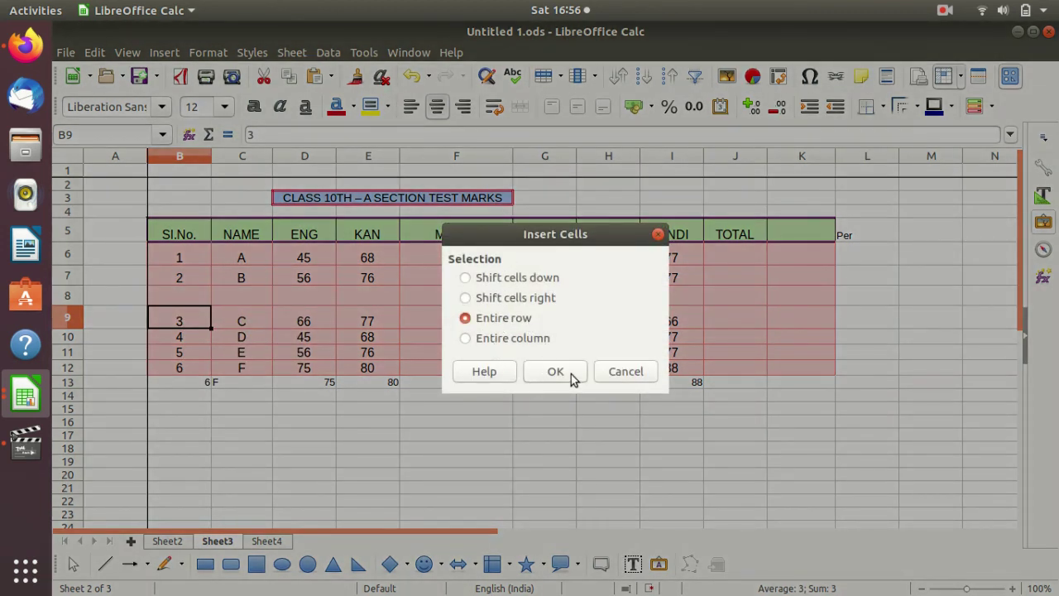
click(610, 372)
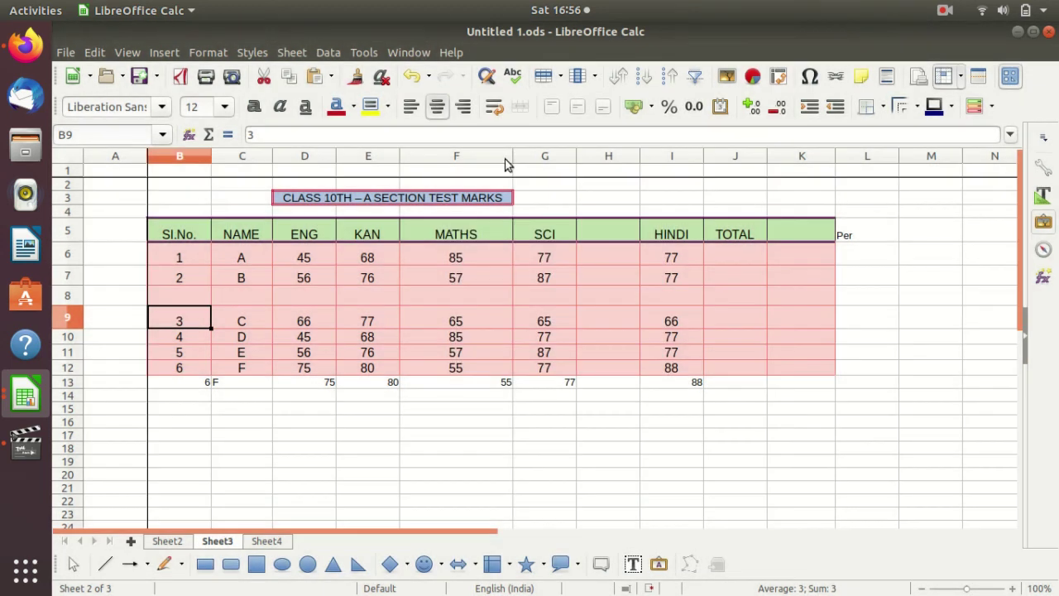
- Insert an entire blank column at B, shifting Sl.No. through TOTAL one column right
click(561, 76)
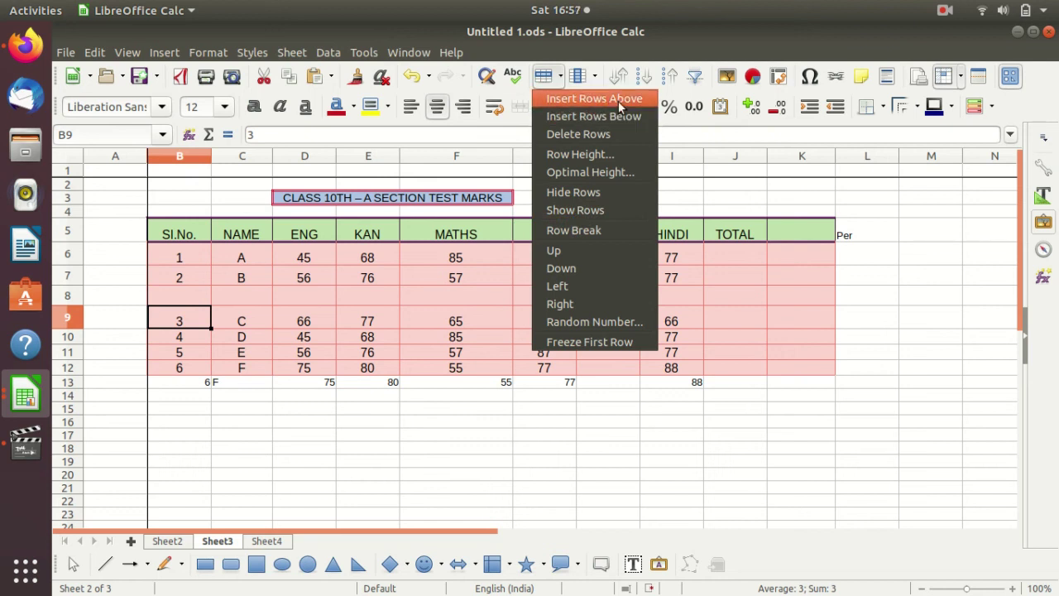
right_click(194, 311)
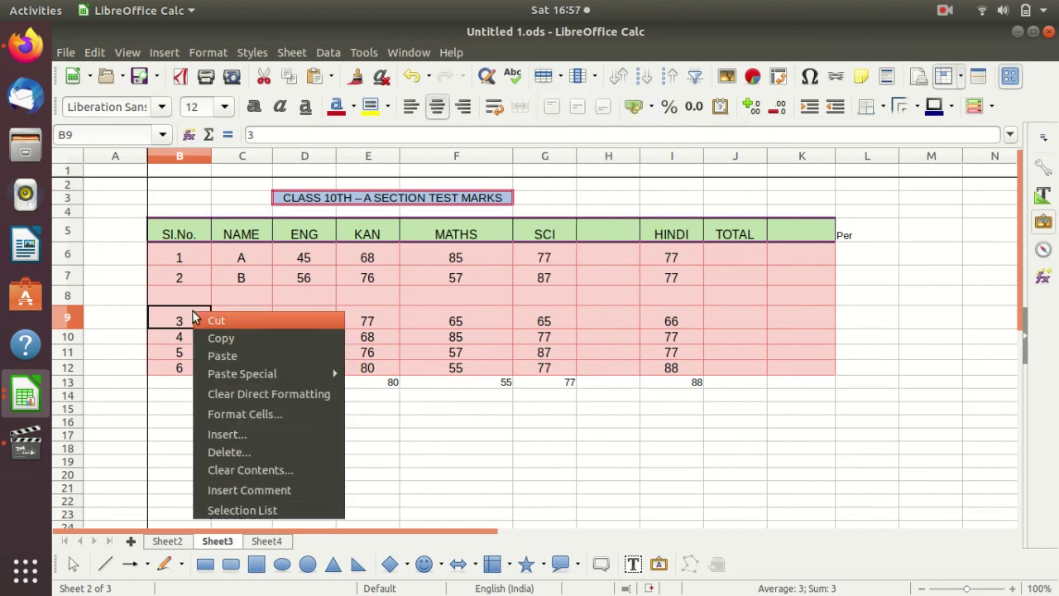
click(236, 435)
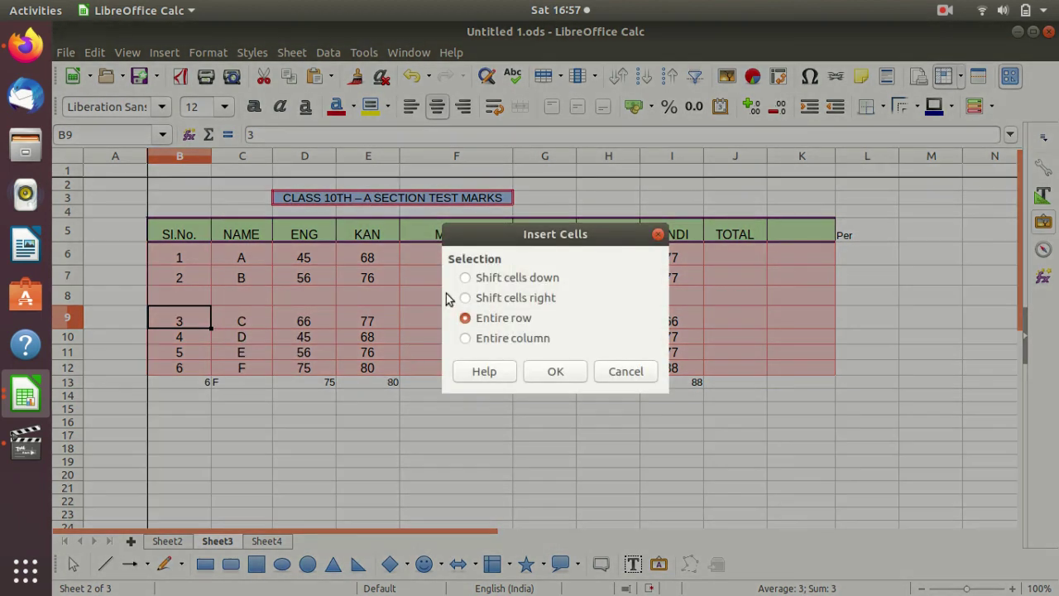
click(471, 341)
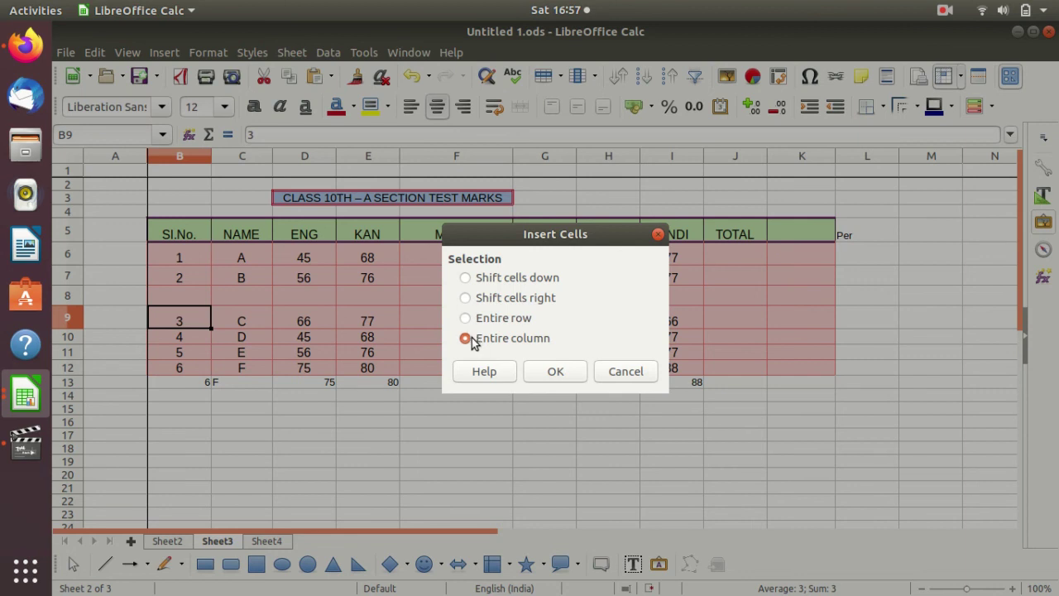
click(558, 372)
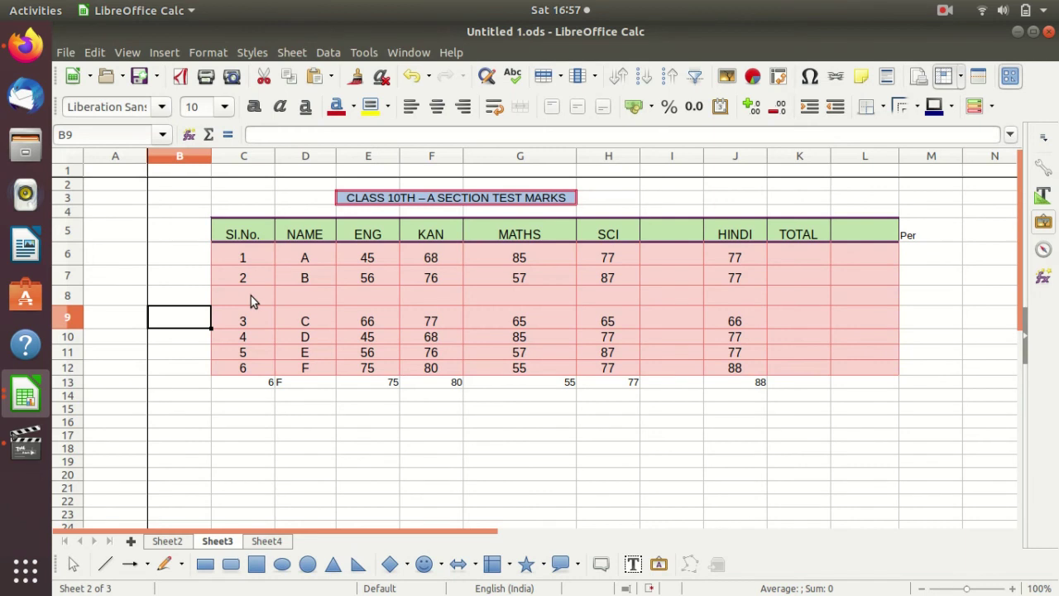
click(253, 319)
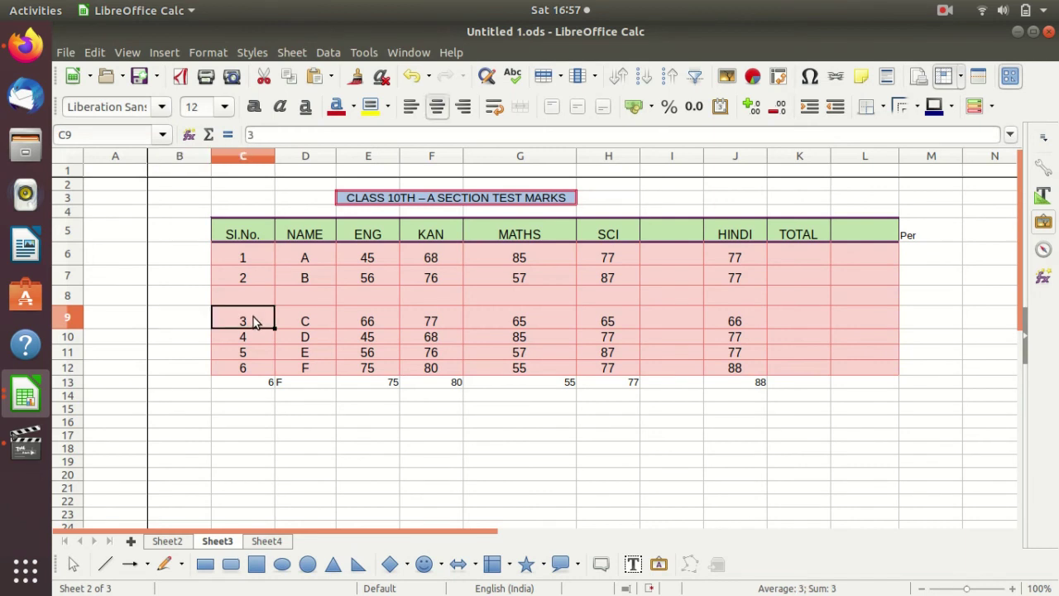
click(566, 79)
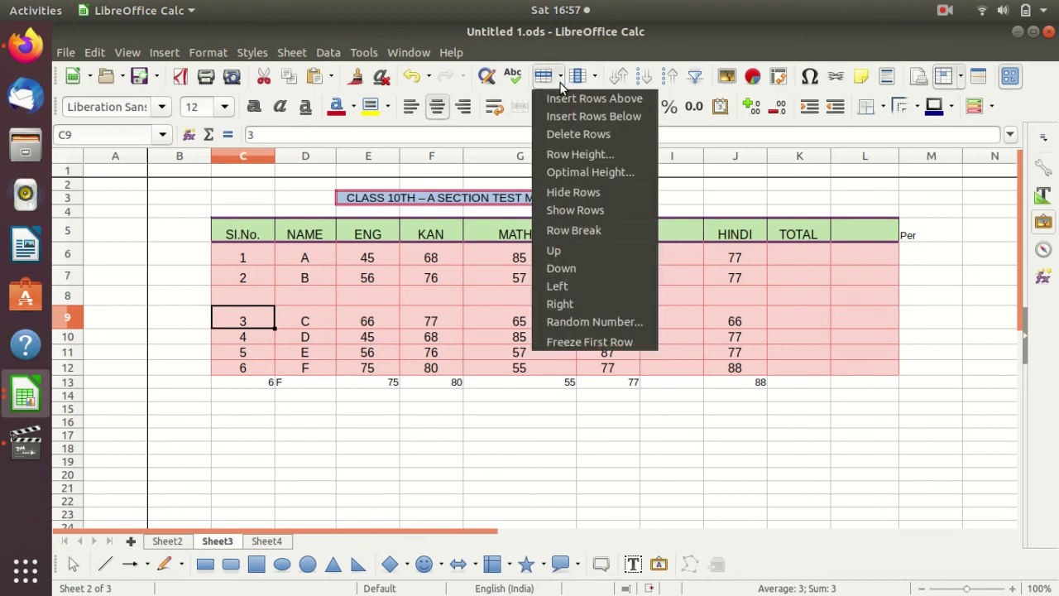
click(592, 78)
click(592, 80)
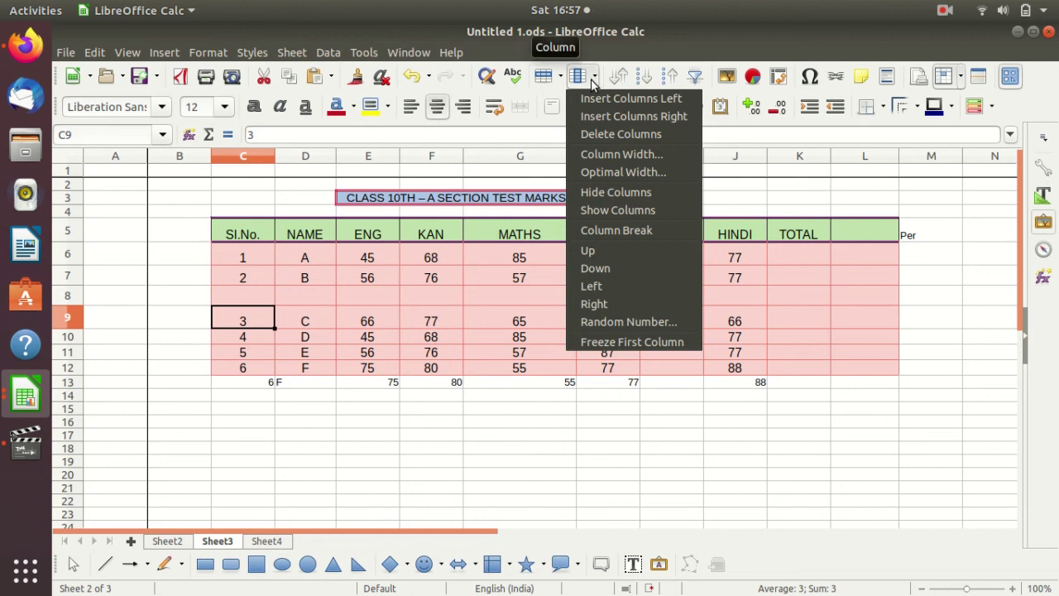
click(572, 393)
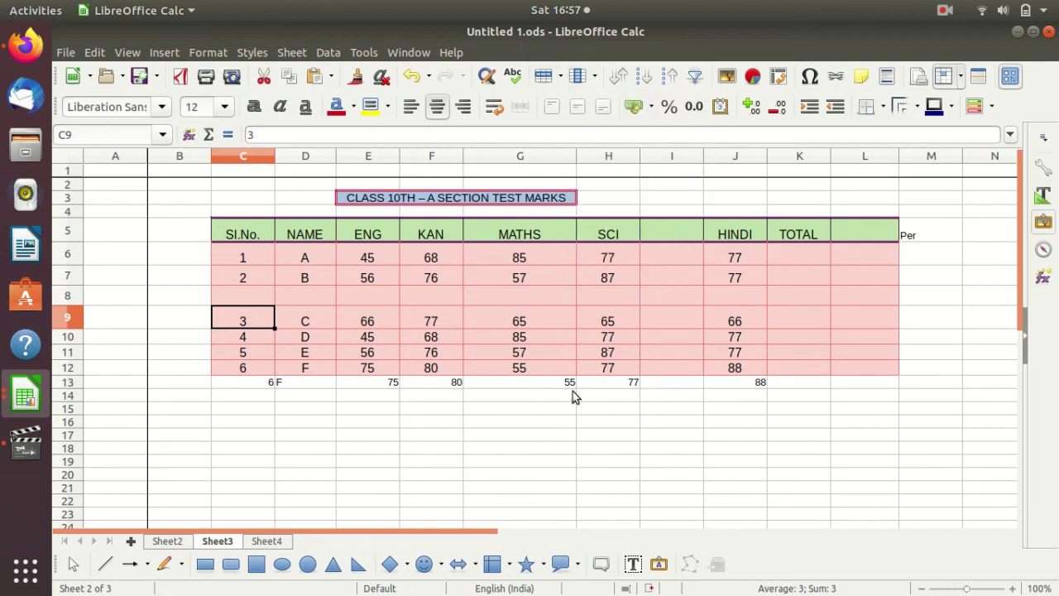